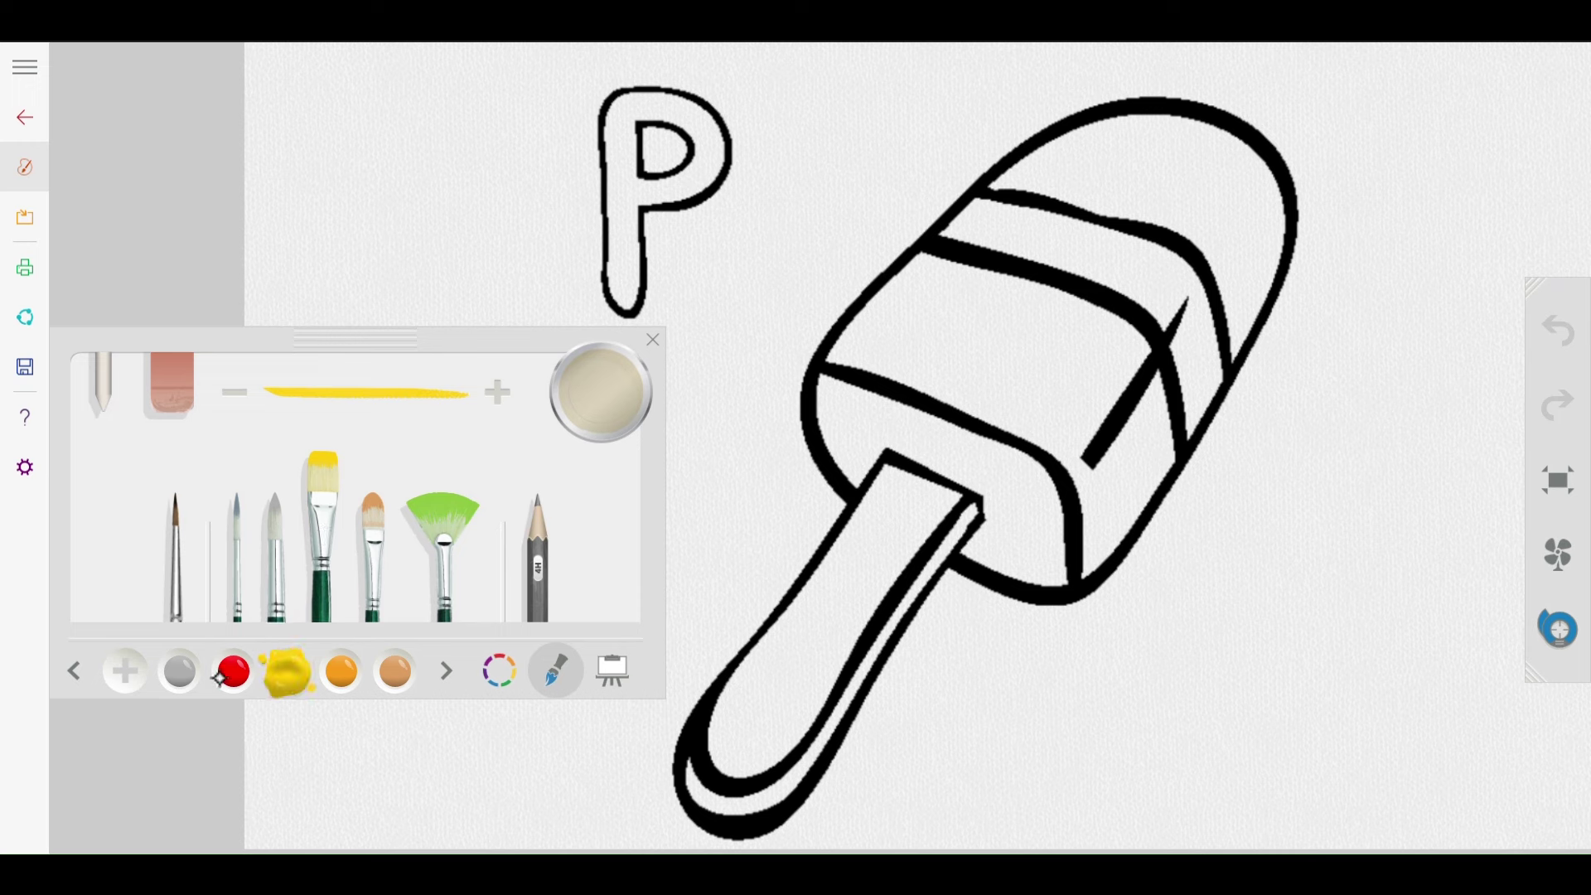
Step: Paint the side edge of the popsicle stick grey using the pointed round brush at its smallest size
click(179, 675)
click(266, 542)
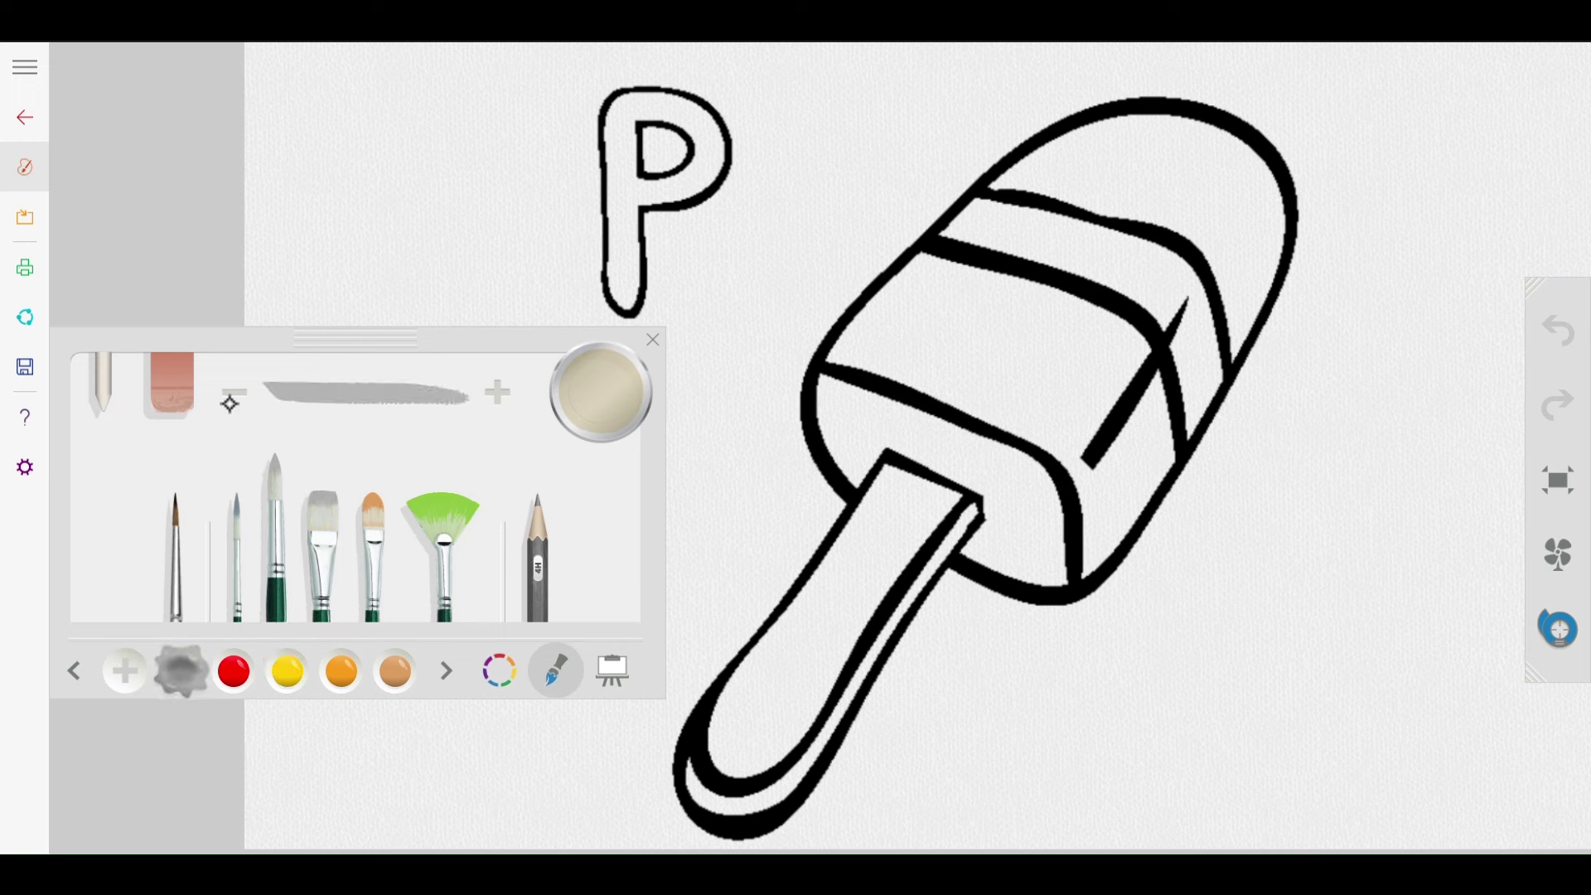
click(232, 399)
click(234, 399)
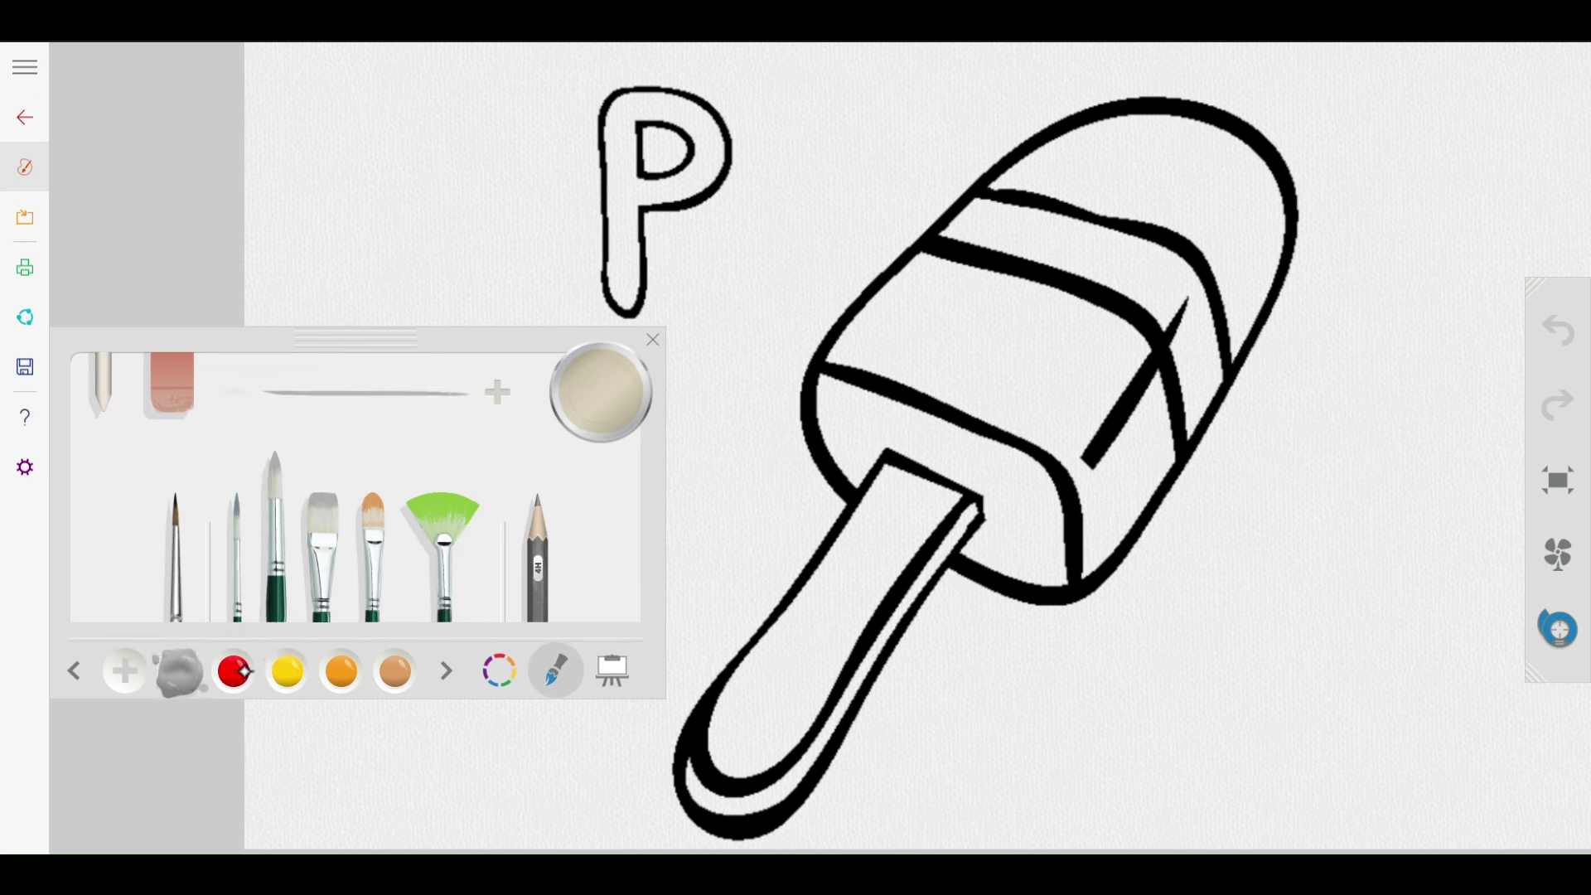
mouse_move(686, 761)
mouse_down()
mouse_move(701, 796)
mouse_move(690, 773)
mouse_move(756, 797)
mouse_move(810, 760)
mouse_up()
click(503, 391)
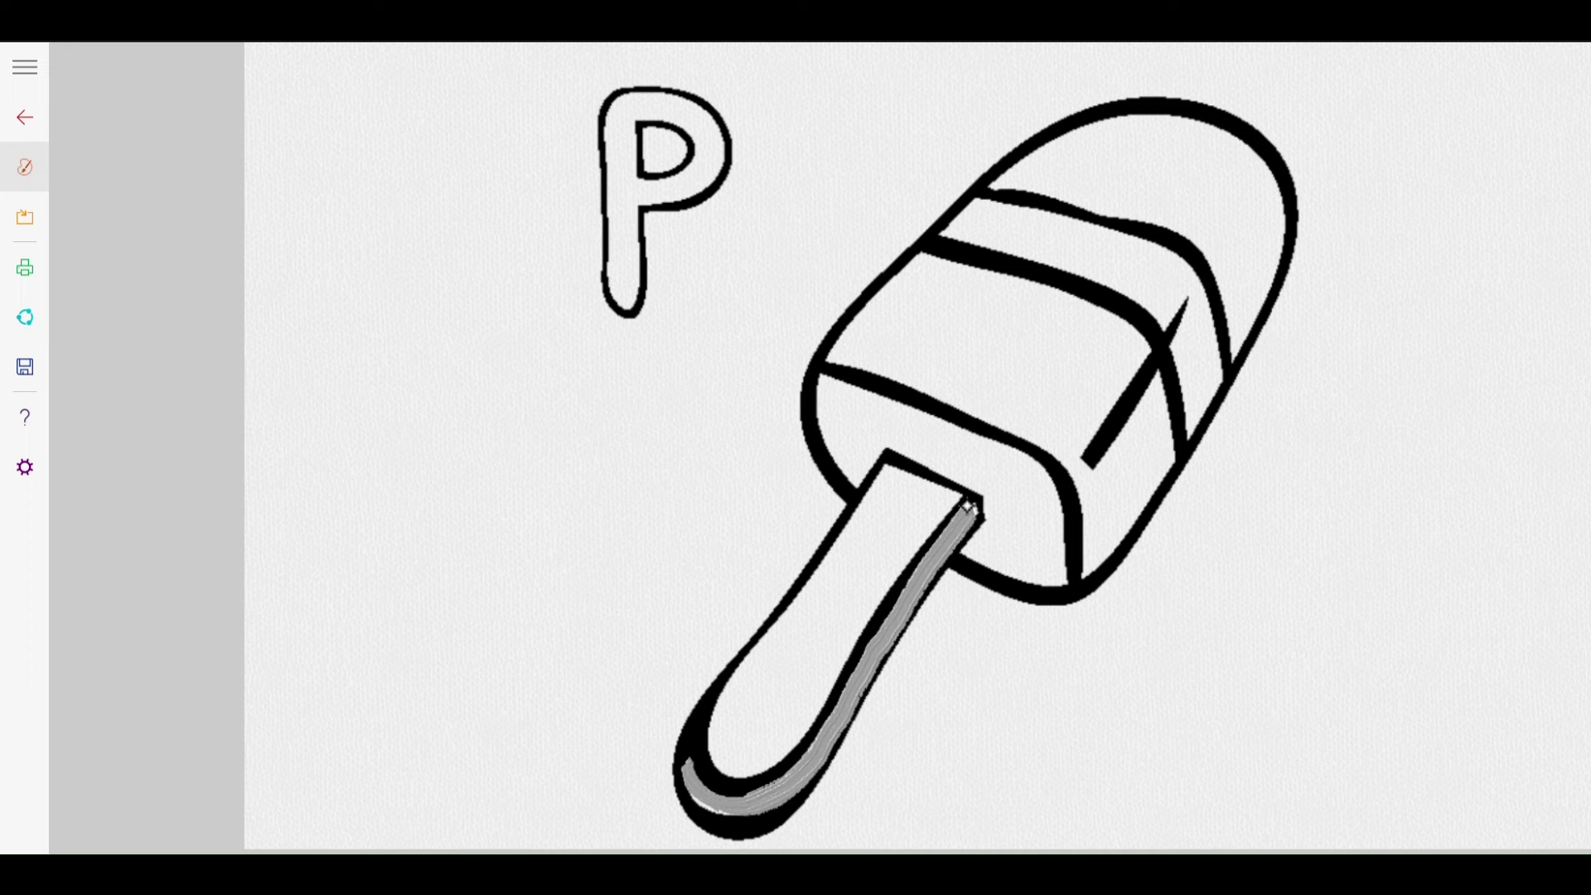
mouse_move(684, 765)
mouse_down()
mouse_move(724, 806)
mouse_move(749, 793)
mouse_move(690, 775)
mouse_move(750, 805)
mouse_move(784, 791)
mouse_up()
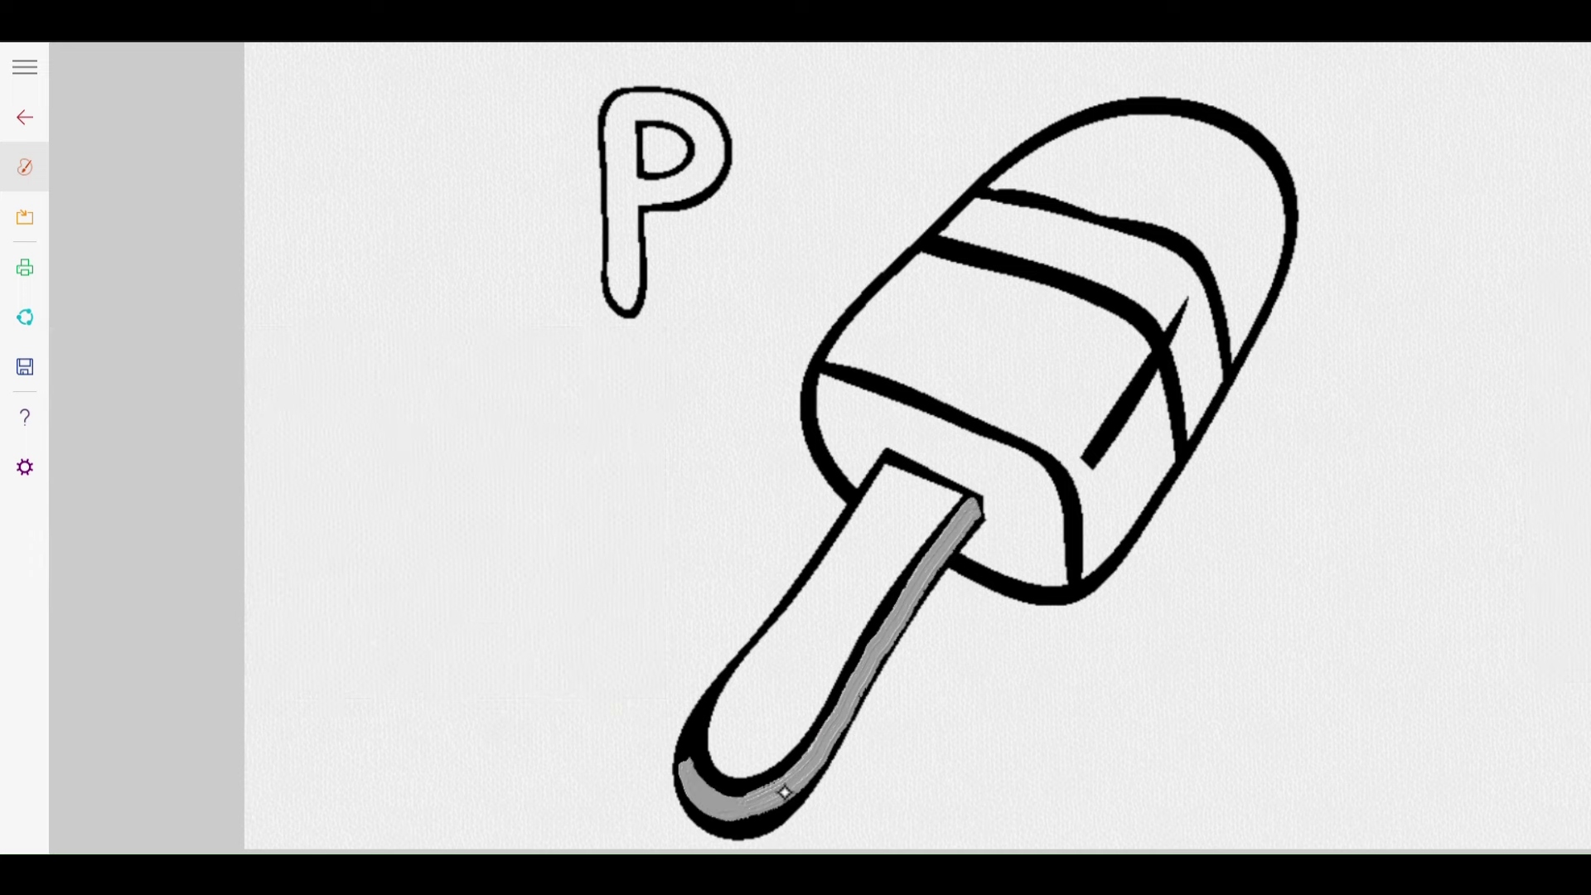
Step: Paint the front face of the popsicle stick umber with the flat brush, finishing its upper corners with the fine pointed brush
click(395, 671)
drag(727, 748, 720, 671)
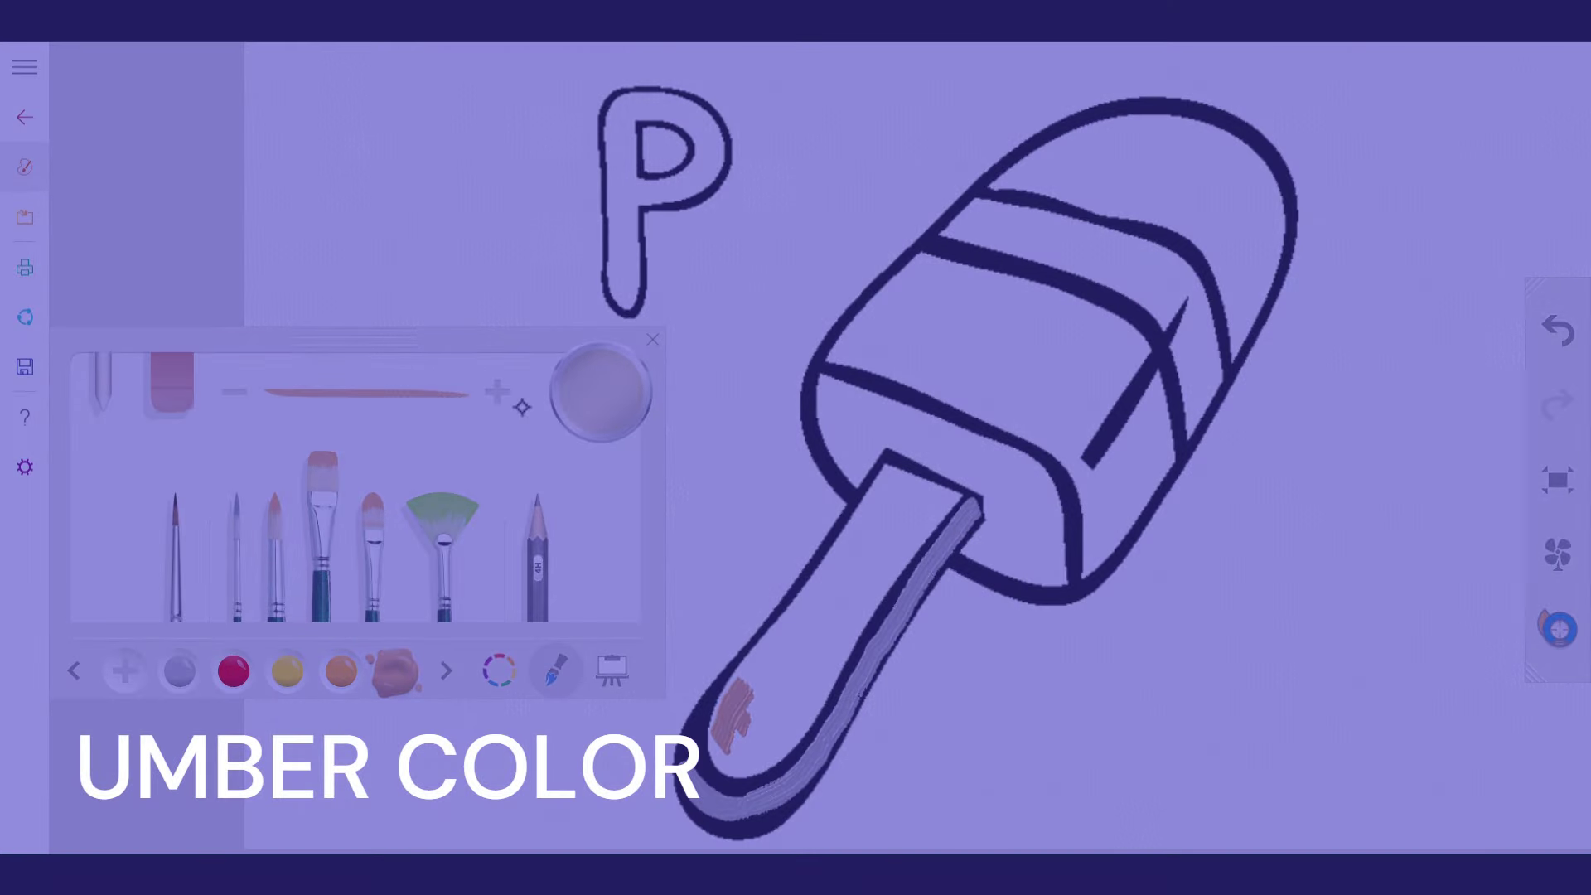
mouse_move(718, 733)
mouse_down()
mouse_move(729, 750)
mouse_move(721, 700)
mouse_move(746, 659)
mouse_move(900, 471)
mouse_move(929, 492)
mouse_move(712, 733)
mouse_move(714, 766)
mouse_move(756, 749)
mouse_move(923, 472)
mouse_move(865, 497)
mouse_move(712, 724)
mouse_move(750, 742)
mouse_move(773, 728)
mouse_move(930, 499)
mouse_move(872, 575)
mouse_up()
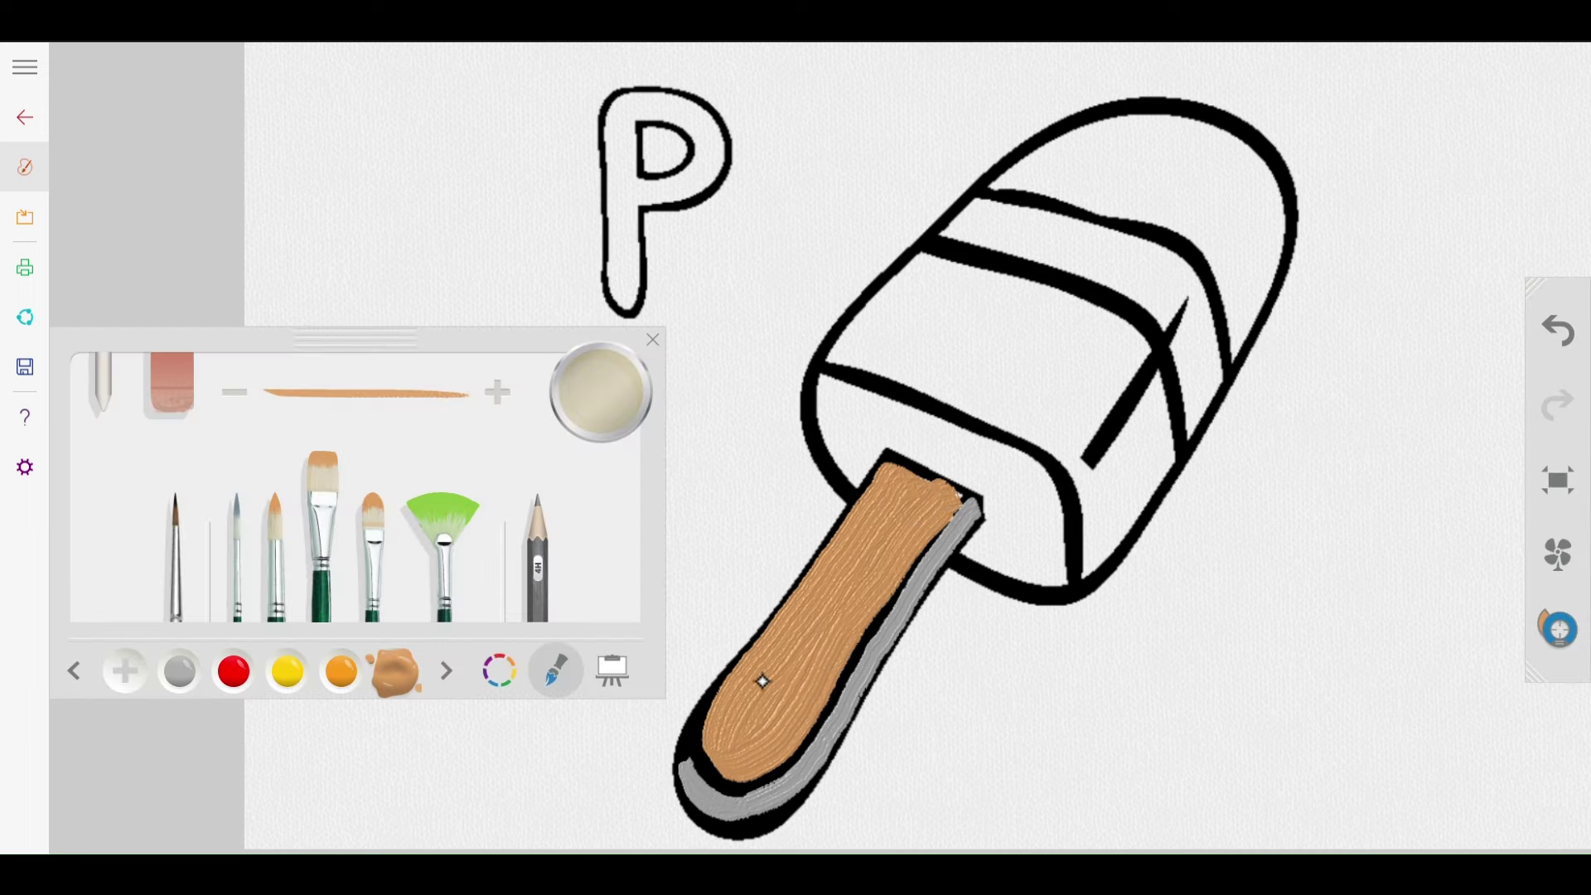
click(275, 545)
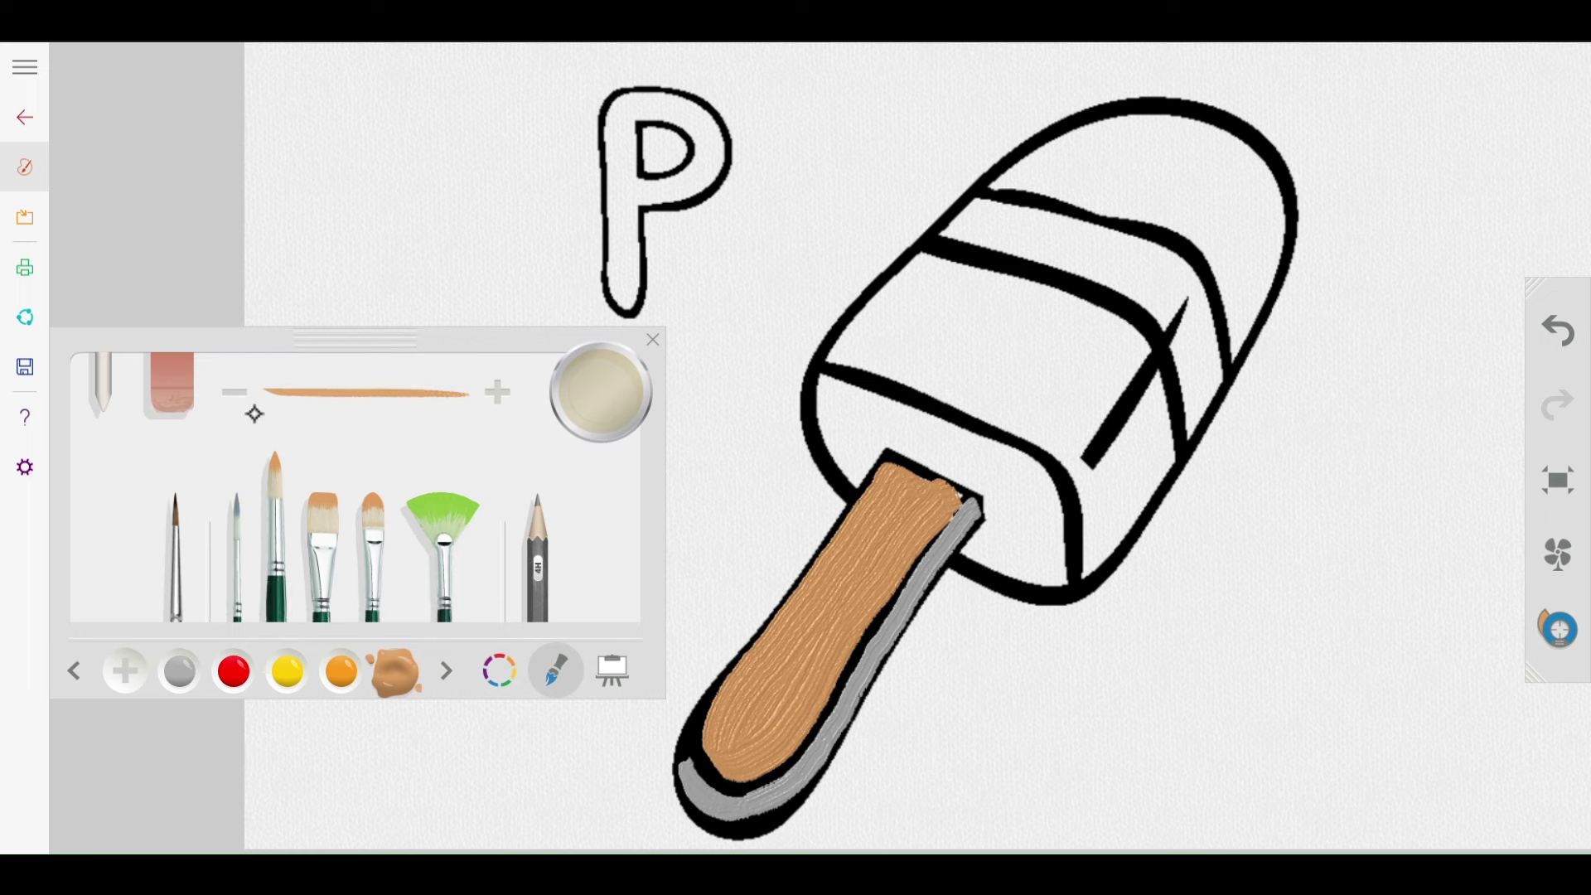
mouse_move(927, 474)
mouse_down()
mouse_move(962, 496)
mouse_move(903, 525)
mouse_move(912, 475)
mouse_move(951, 493)
mouse_move(932, 516)
mouse_move(923, 474)
mouse_move(888, 458)
mouse_move(880, 477)
mouse_move(888, 463)
mouse_move(923, 525)
mouse_up()
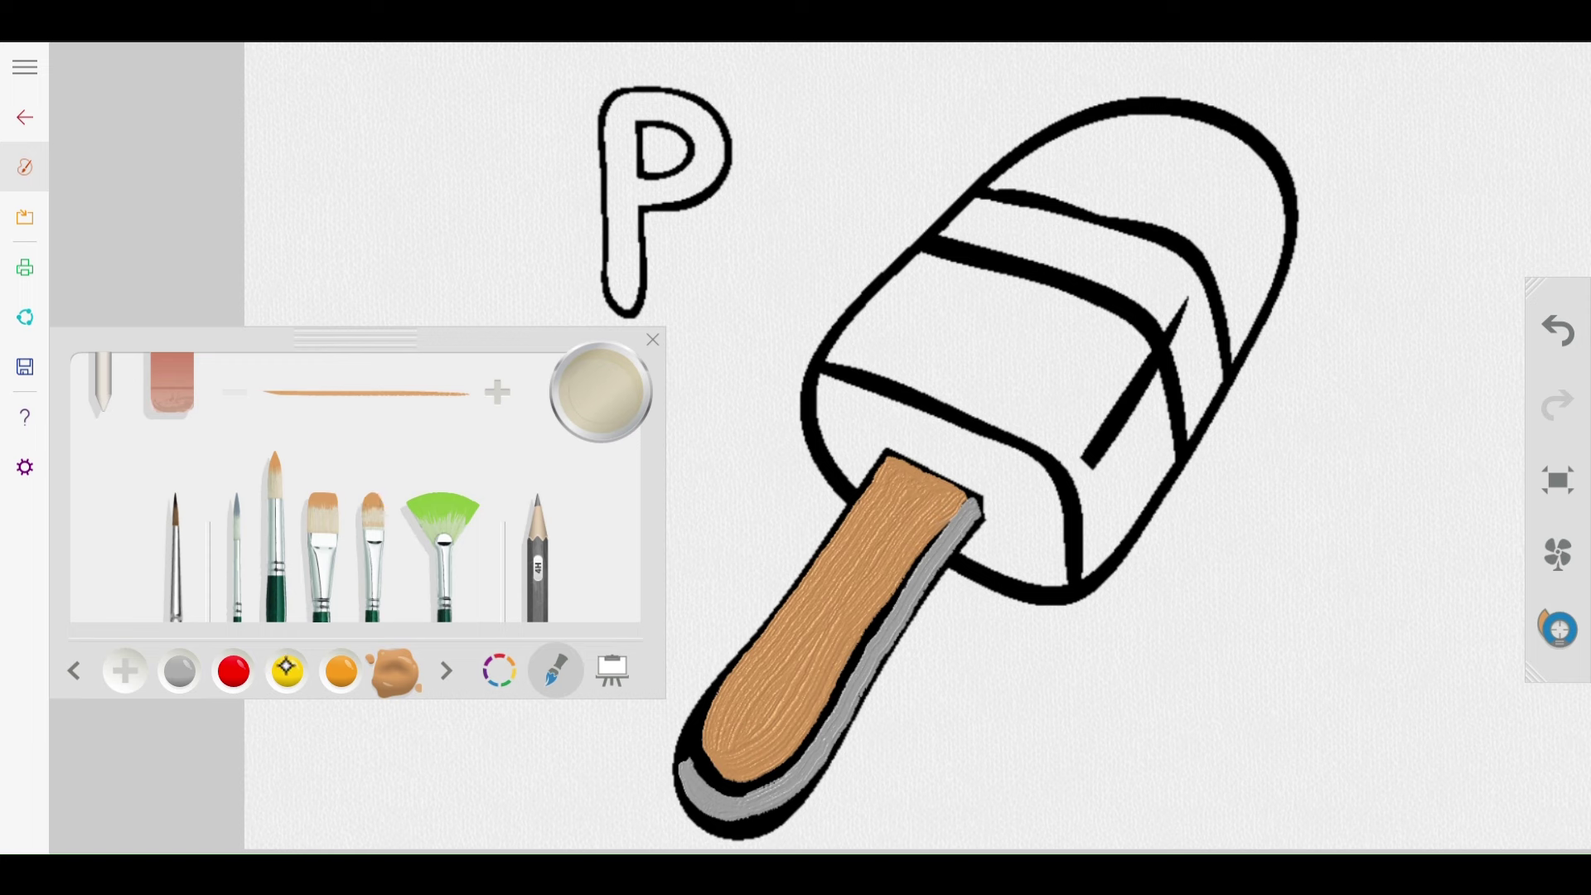
Step: Paint the large front face of the popsicle yellow with the flat brush, below the double band lines
click(290, 673)
click(313, 506)
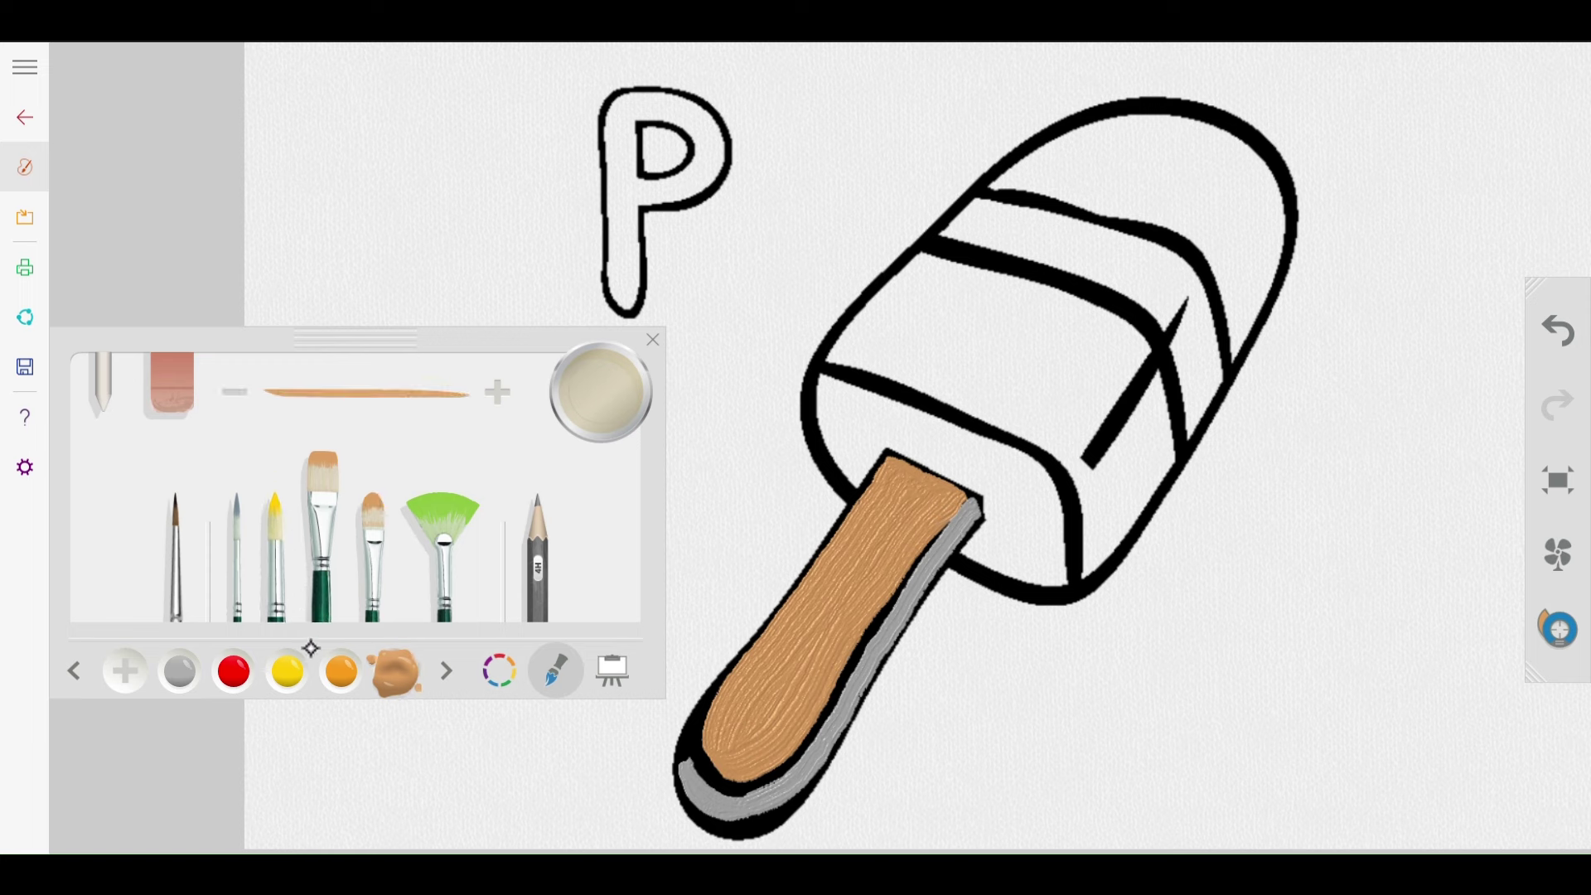
click(282, 676)
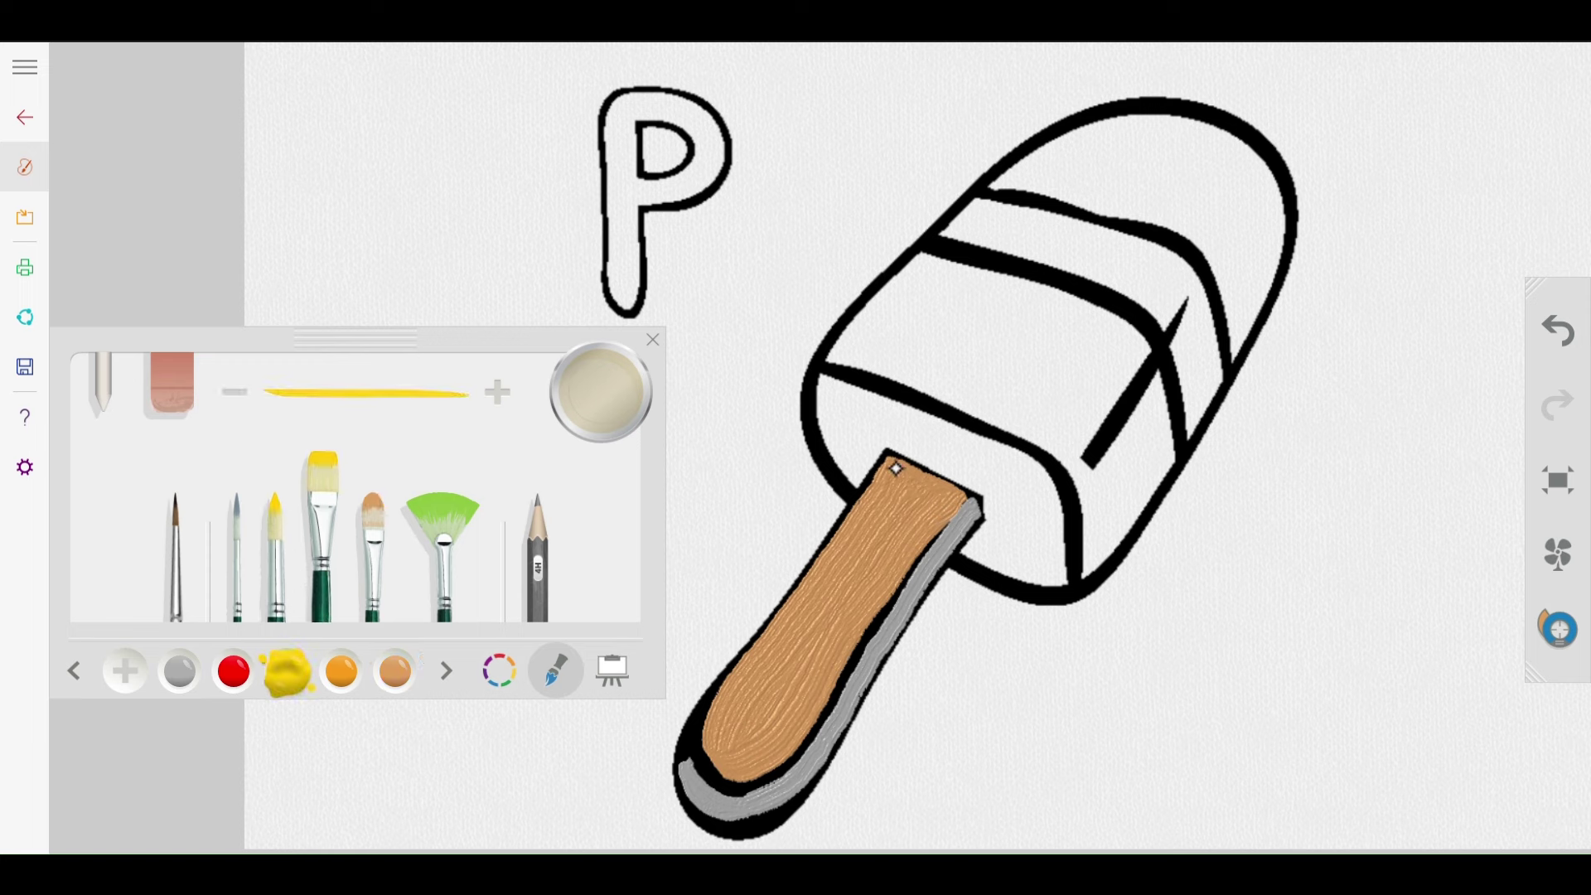
mouse_move(938, 309)
mouse_down()
mouse_move(985, 332)
mouse_move(994, 313)
mouse_move(892, 309)
mouse_move(856, 336)
mouse_move(929, 253)
mouse_move(1133, 320)
mouse_move(1047, 412)
mouse_move(1059, 421)
mouse_move(1119, 325)
mouse_move(1019, 396)
mouse_move(1091, 324)
mouse_move(992, 391)
mouse_move(1061, 318)
mouse_move(971, 371)
mouse_move(1038, 305)
mouse_move(933, 360)
mouse_move(999, 297)
mouse_move(912, 340)
mouse_move(973, 286)
mouse_up()
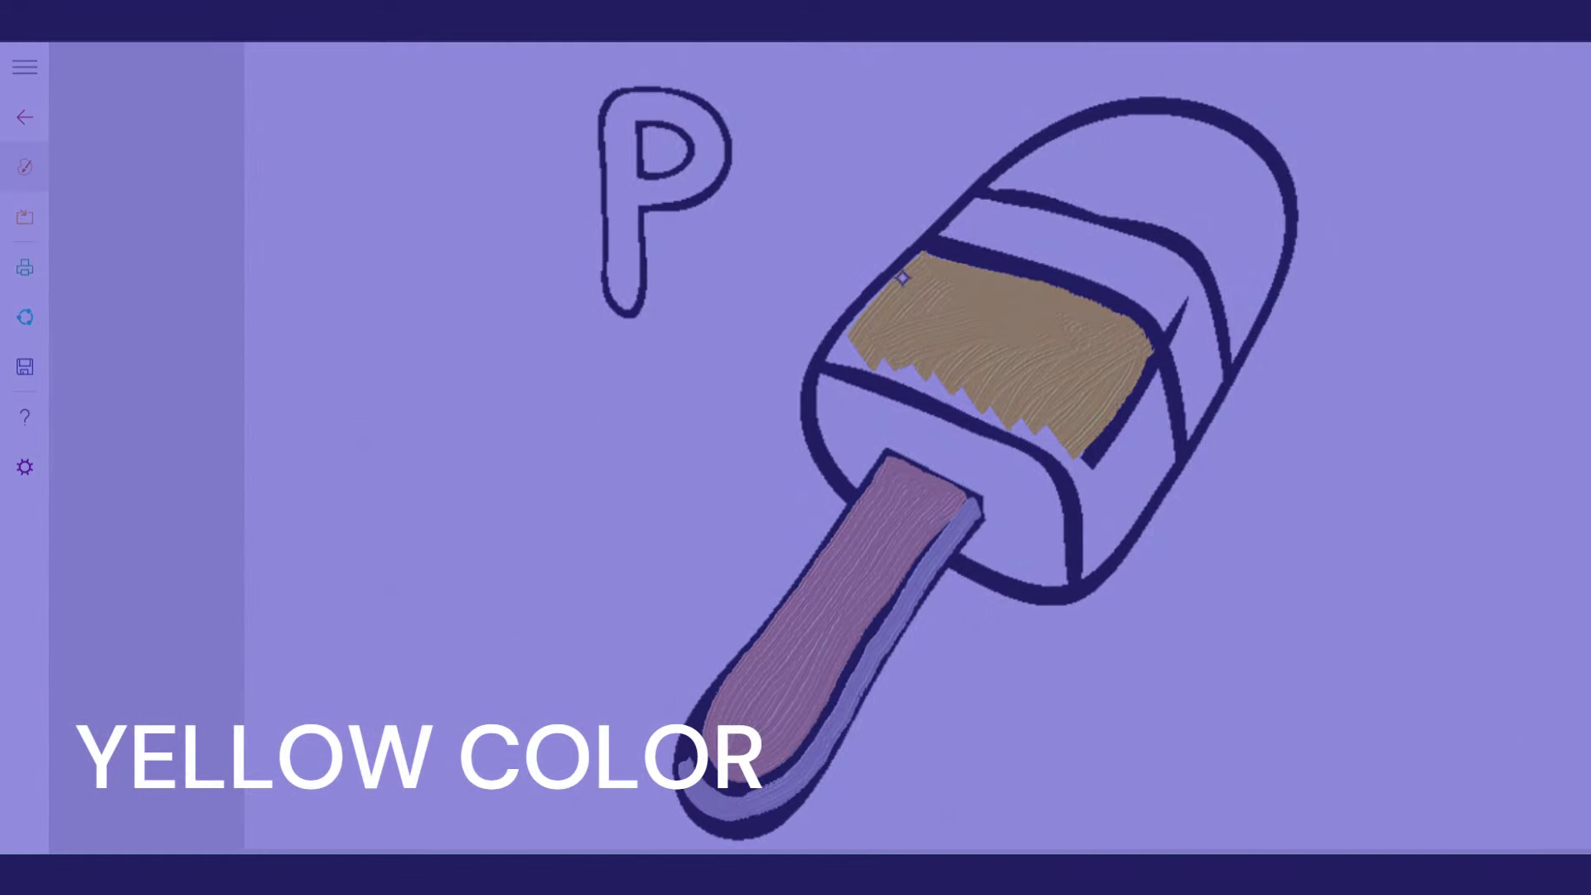
mouse_move(860, 316)
mouse_down()
mouse_move(841, 365)
mouse_move(863, 345)
mouse_move(1052, 426)
mouse_up()
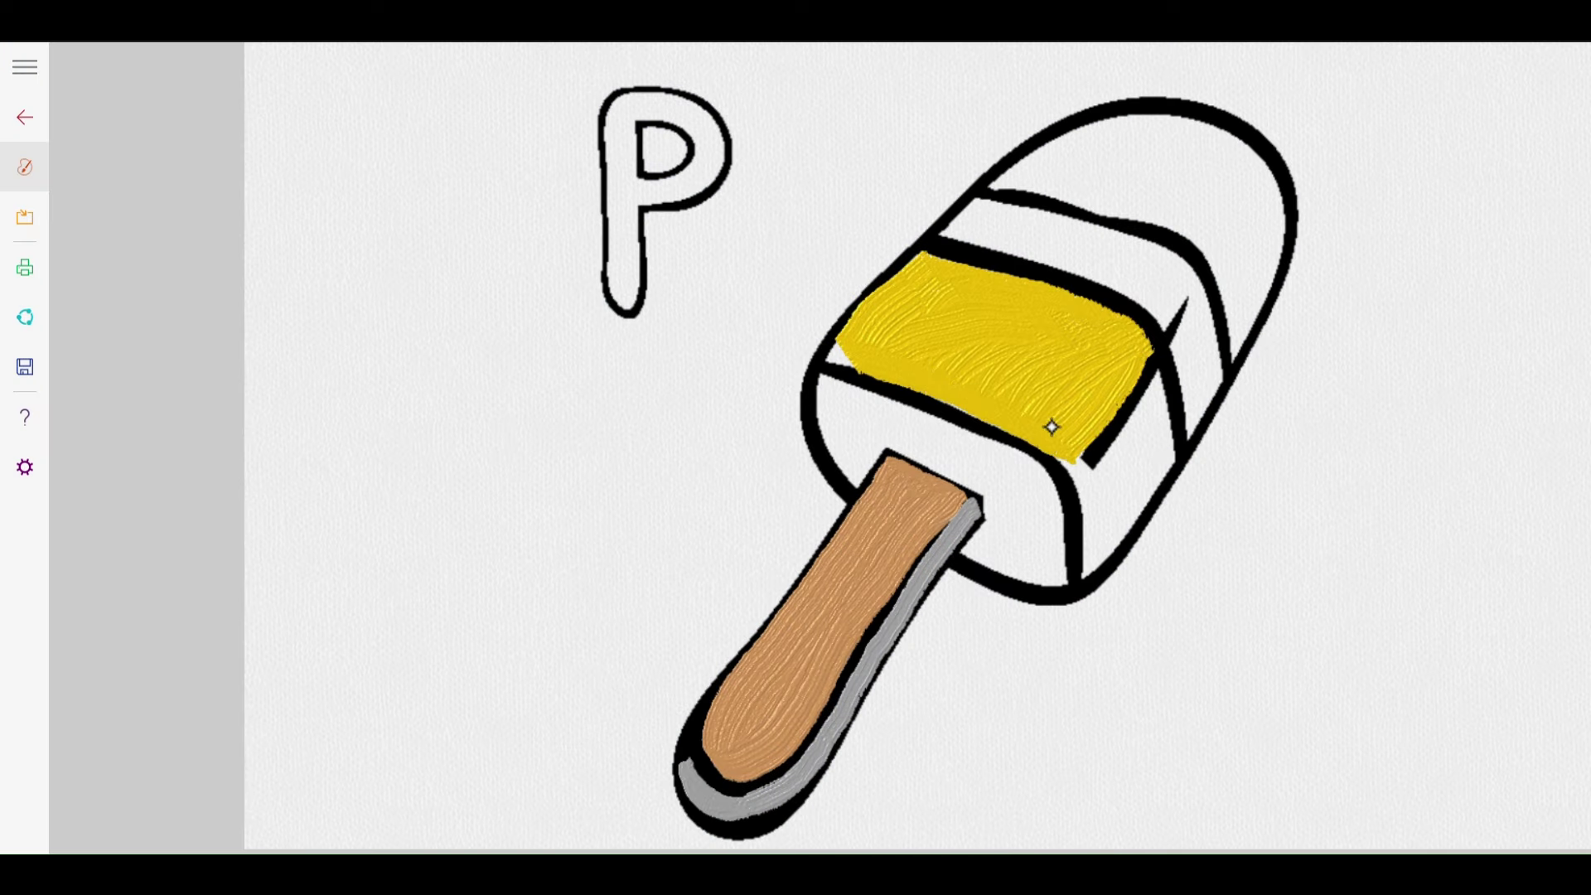
drag(919, 359, 1019, 393)
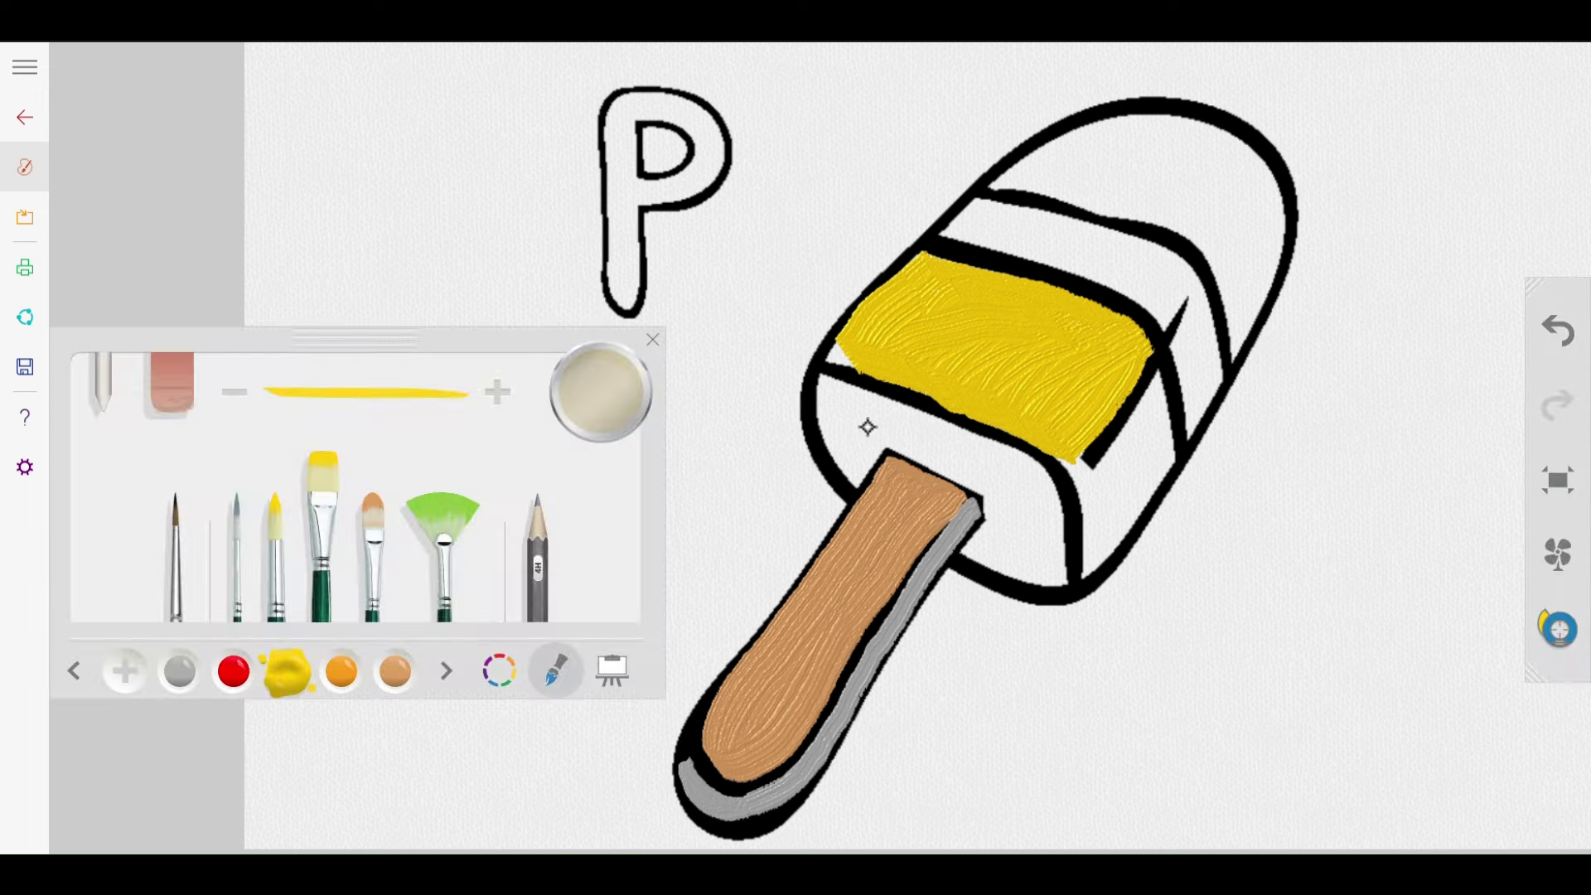
Step: Paint the popsicle's end face around the stick and the adjoining lower side face yellow with the flat brush
mouse_move(863, 426)
mouse_down()
mouse_move(825, 377)
mouse_move(1004, 444)
mouse_move(1045, 485)
mouse_move(1034, 457)
mouse_up()
mouse_move(868, 398)
mouse_down()
mouse_move(845, 380)
mouse_move(960, 424)
mouse_up()
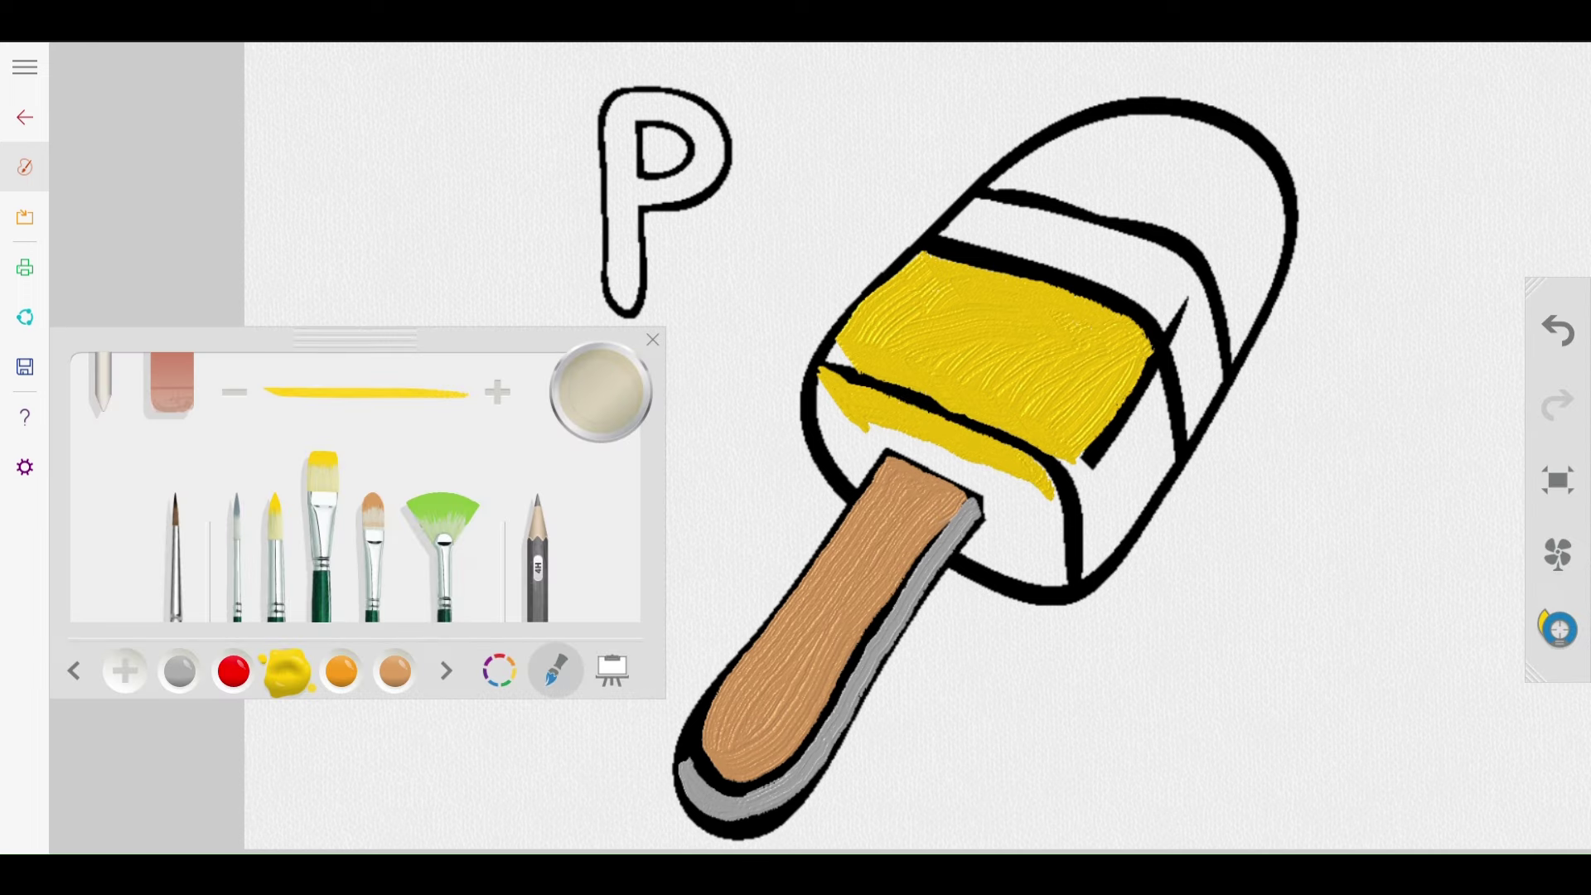
mouse_move(828, 365)
mouse_down()
mouse_move(841, 452)
mouse_move(873, 406)
mouse_move(835, 425)
mouse_move(870, 415)
mouse_move(984, 465)
mouse_move(902, 421)
mouse_move(995, 473)
mouse_move(983, 459)
mouse_move(1035, 479)
mouse_move(1043, 461)
mouse_move(1049, 550)
mouse_move(980, 535)
mouse_move(990, 491)
mouse_move(995, 519)
mouse_move(1030, 499)
mouse_move(986, 531)
mouse_up()
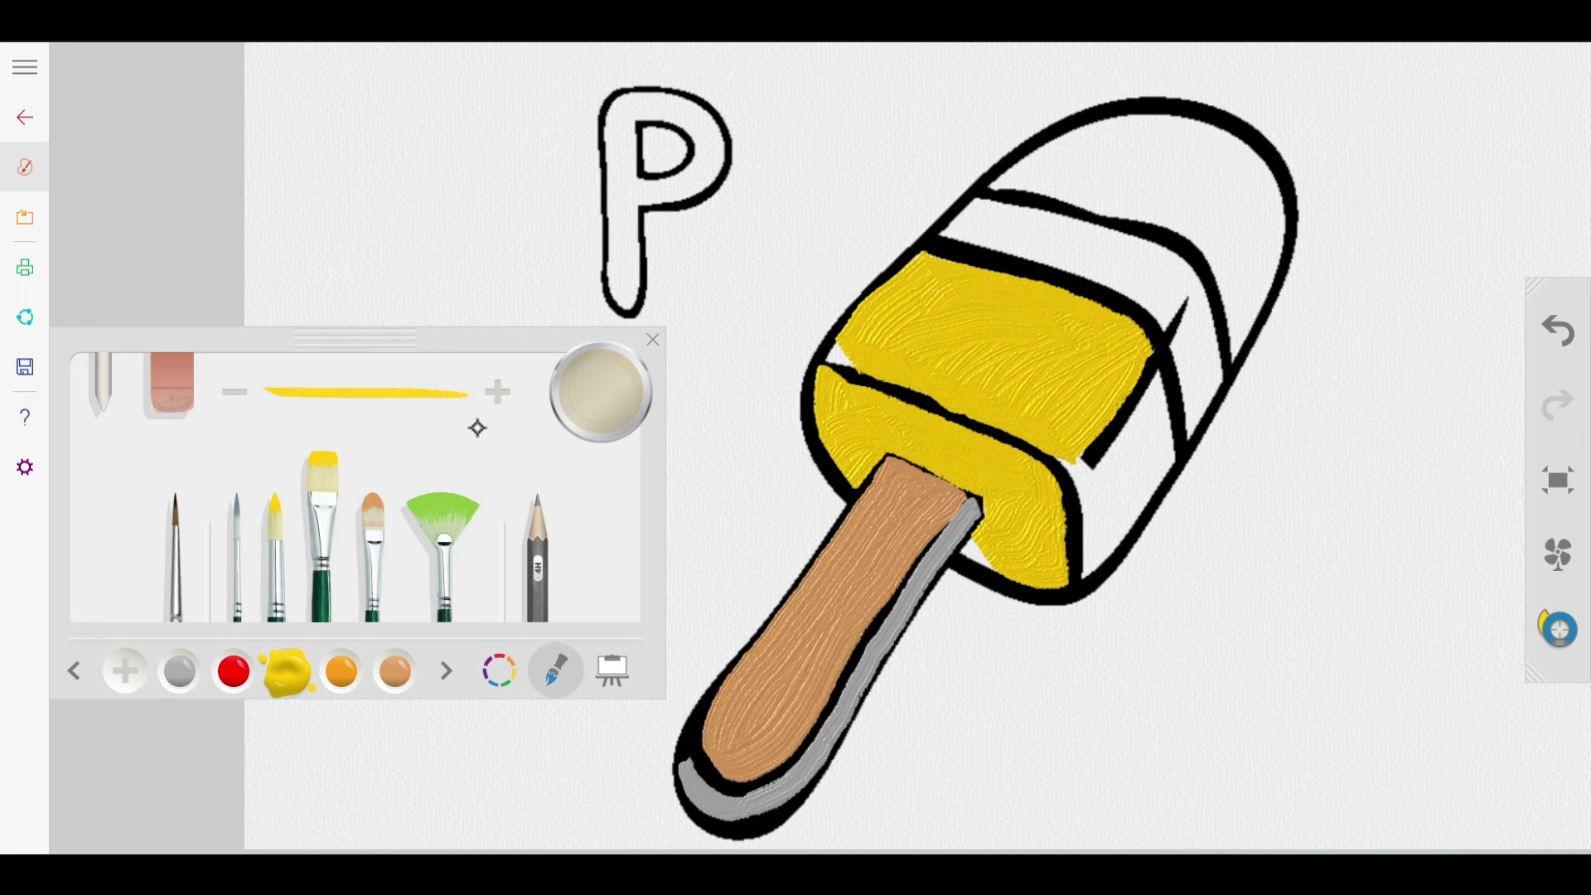
mouse_move(1115, 471)
mouse_down()
mouse_move(1073, 461)
mouse_move(1082, 452)
mouse_move(1098, 534)
mouse_move(1119, 481)
mouse_move(1102, 460)
mouse_move(1114, 484)
mouse_move(1154, 396)
mouse_move(1092, 477)
mouse_move(1154, 421)
mouse_move(1090, 515)
mouse_move(1149, 421)
mouse_up()
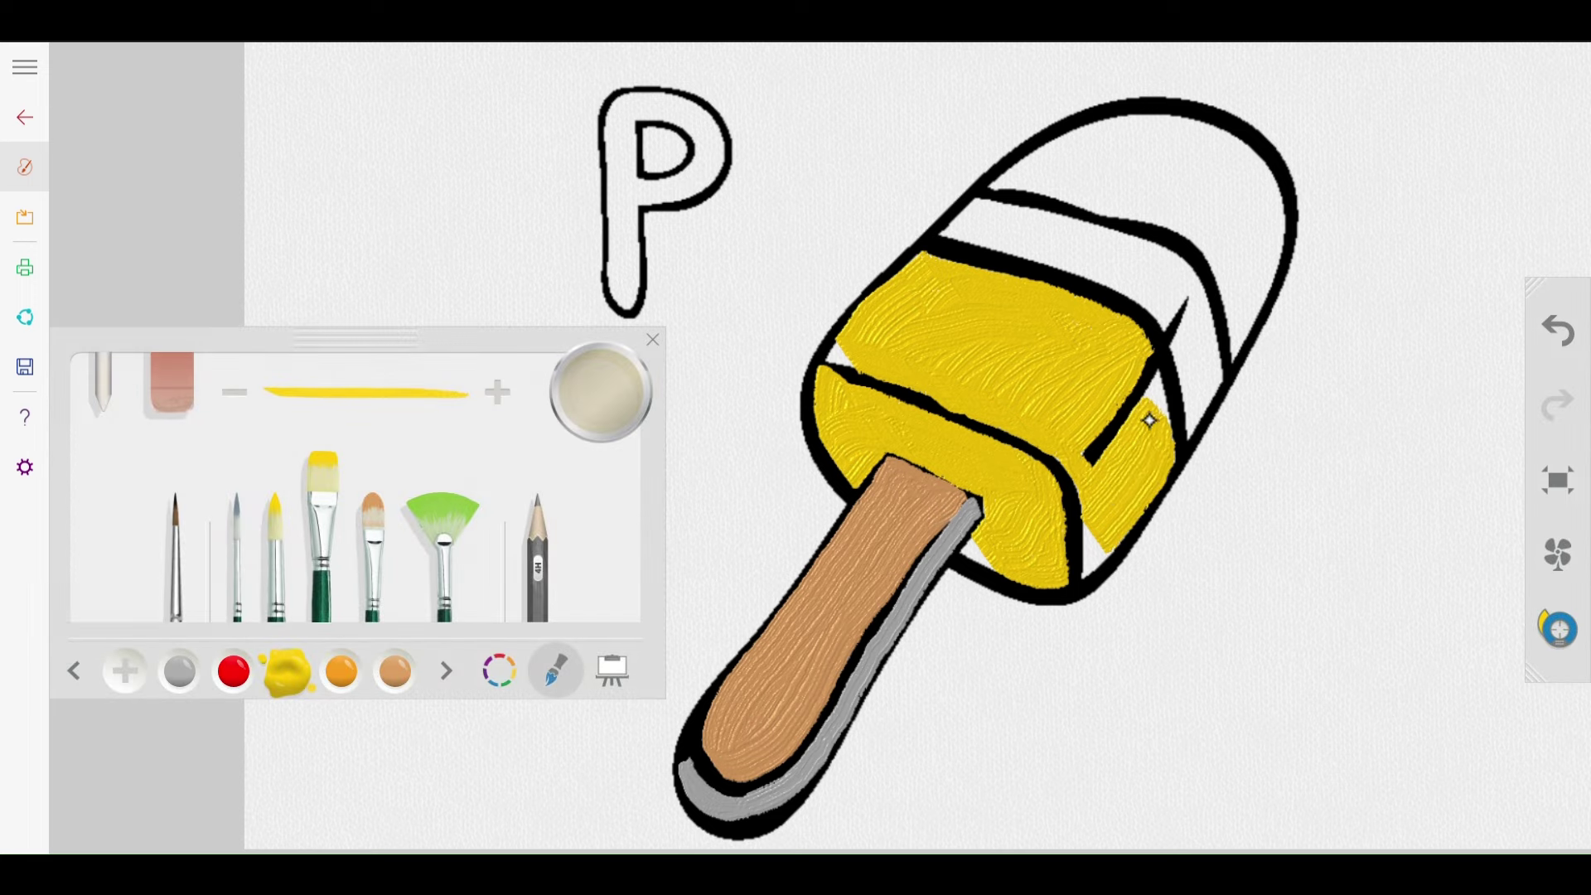
Step: Fill the remaining white gaps in the popsicle's yellow faces using the pointed brush at its smallest size
click(274, 506)
drag(860, 338, 837, 361)
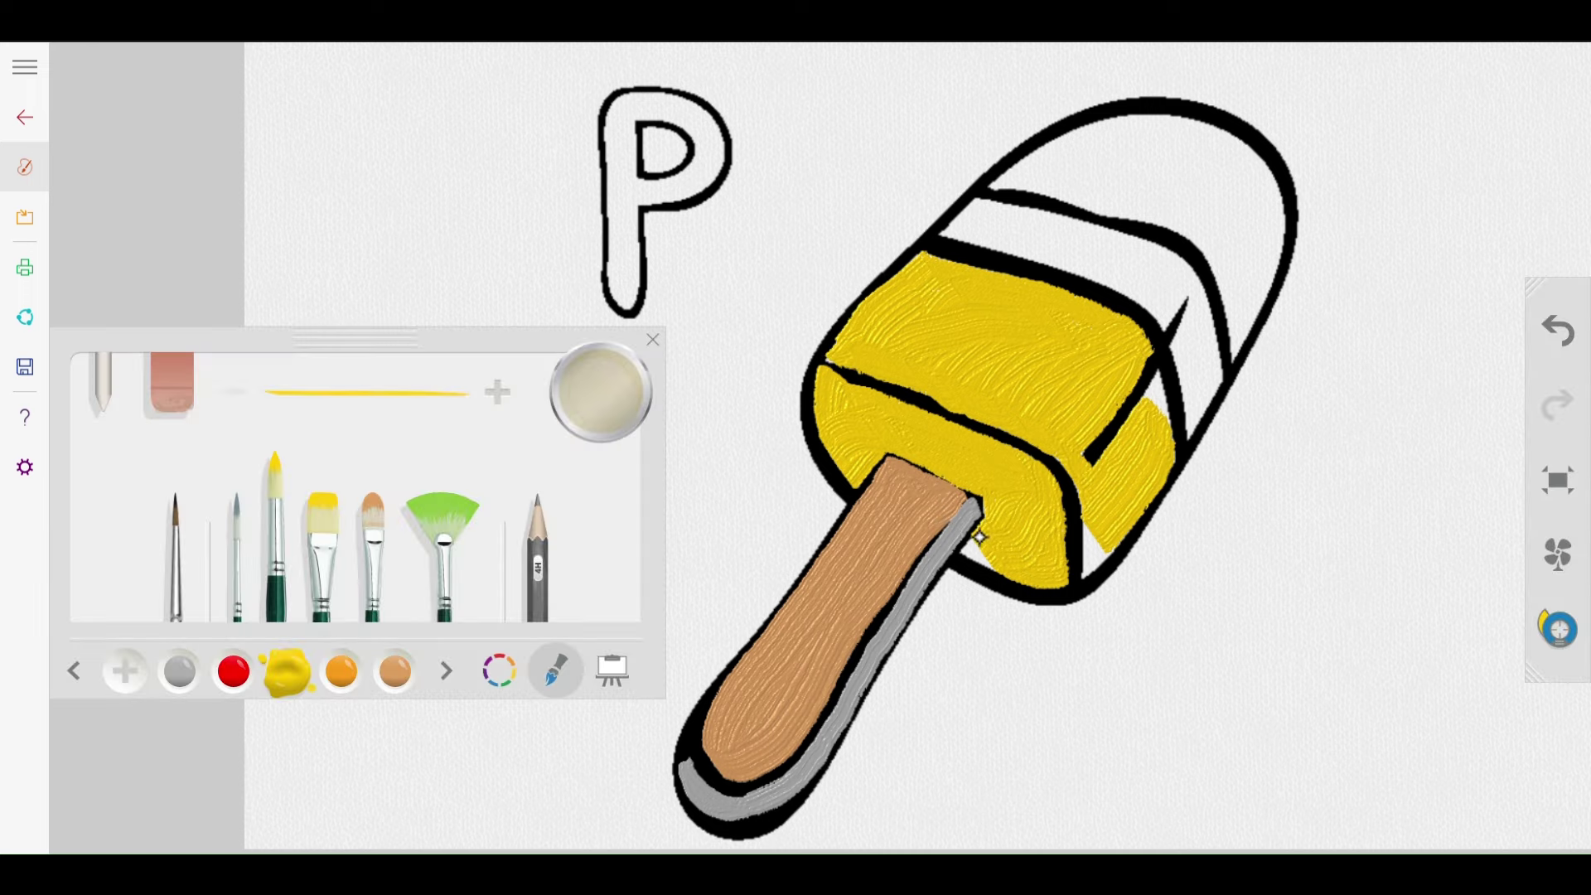
mouse_move(979, 537)
mouse_down()
mouse_move(964, 549)
mouse_move(986, 553)
mouse_up()
mouse_move(1086, 519)
mouse_down()
mouse_move(1086, 570)
mouse_move(1119, 533)
mouse_move(1089, 565)
mouse_move(1087, 537)
mouse_move(1087, 572)
mouse_up()
drag(1147, 383, 1164, 411)
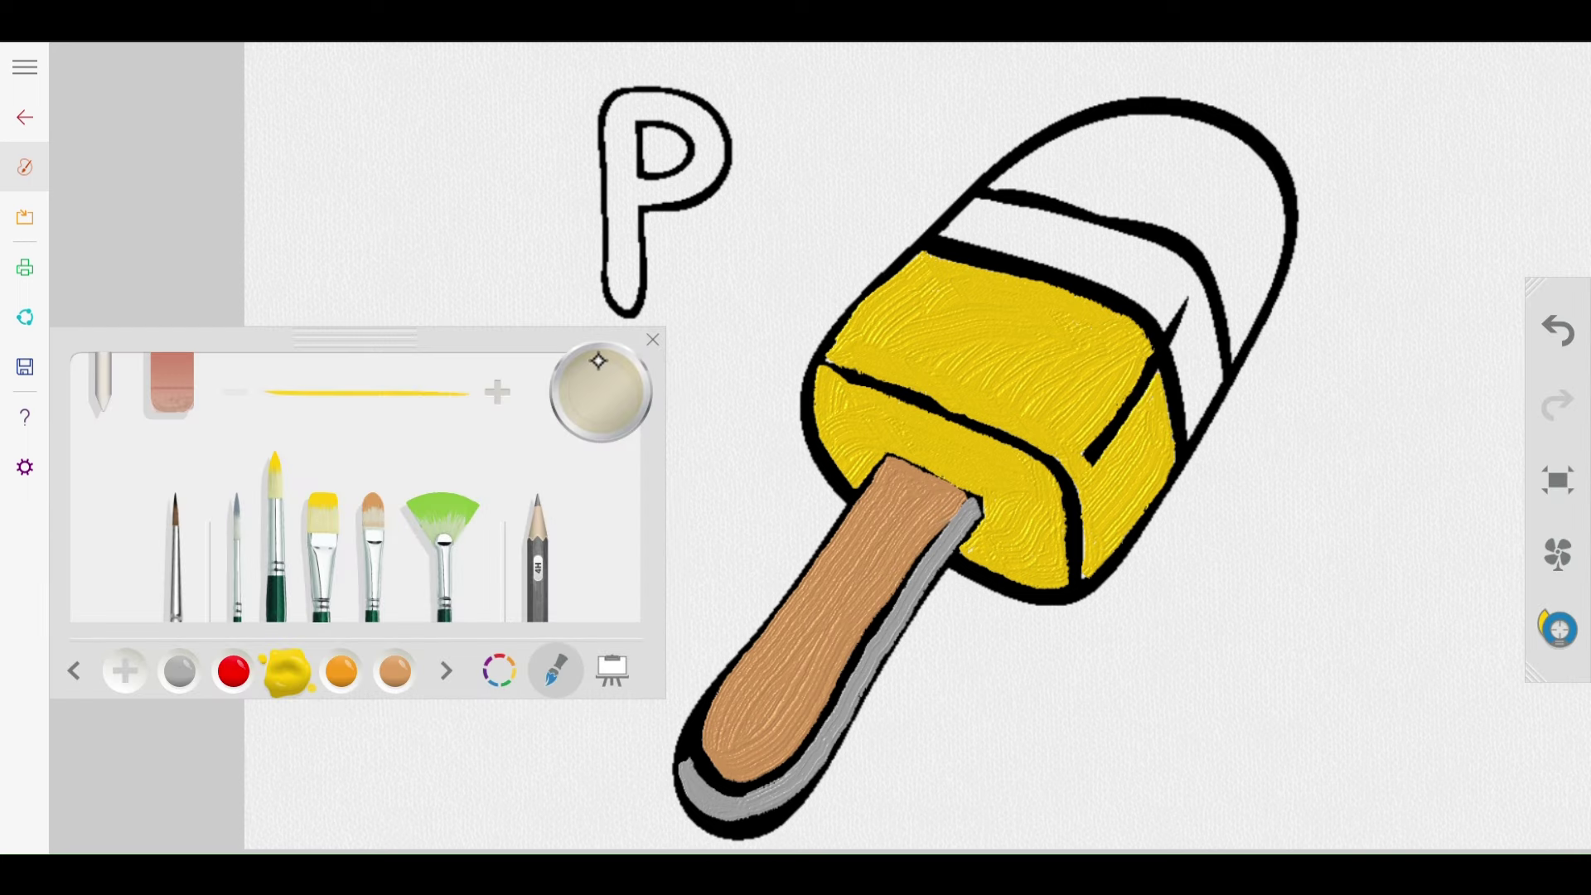
Step: Paint the popsicle's middle band orange across the front and side with the flat brush
click(308, 524)
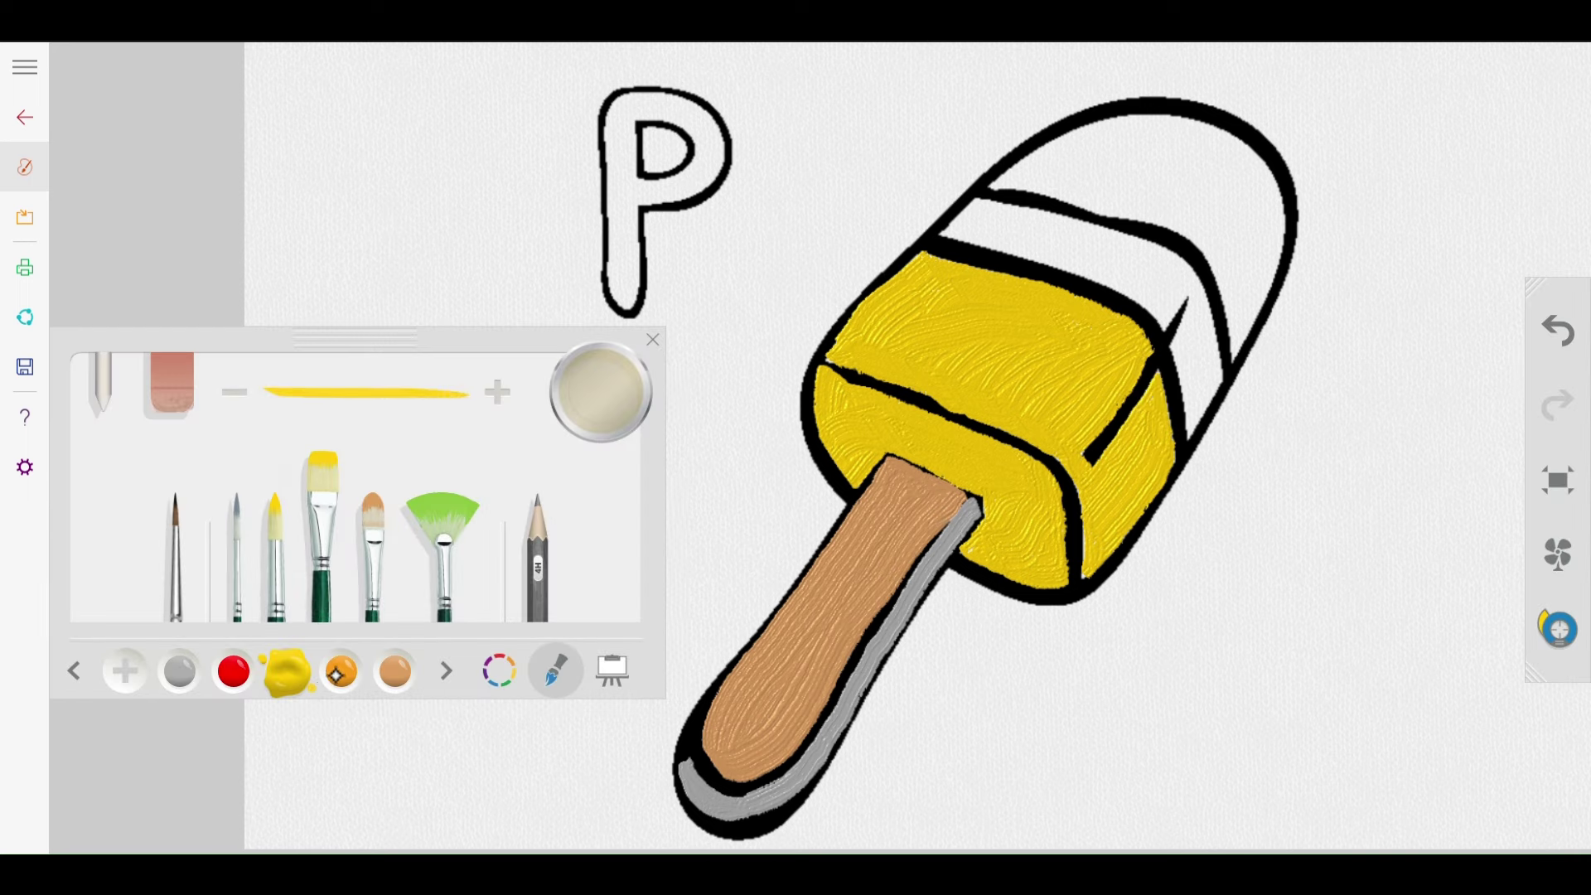
click(336, 676)
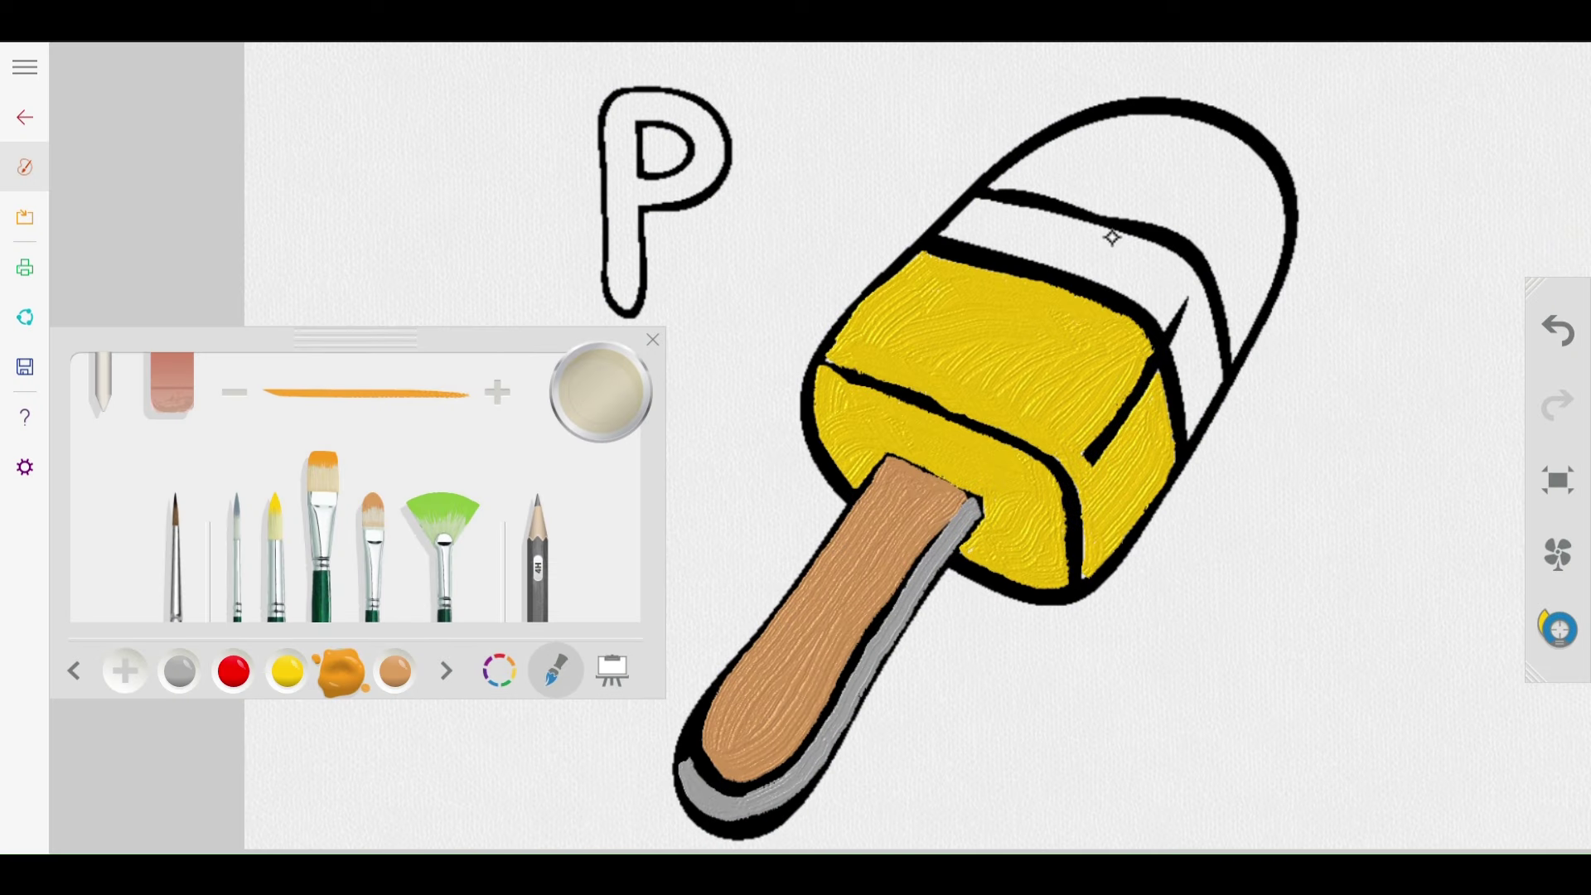
click(1112, 238)
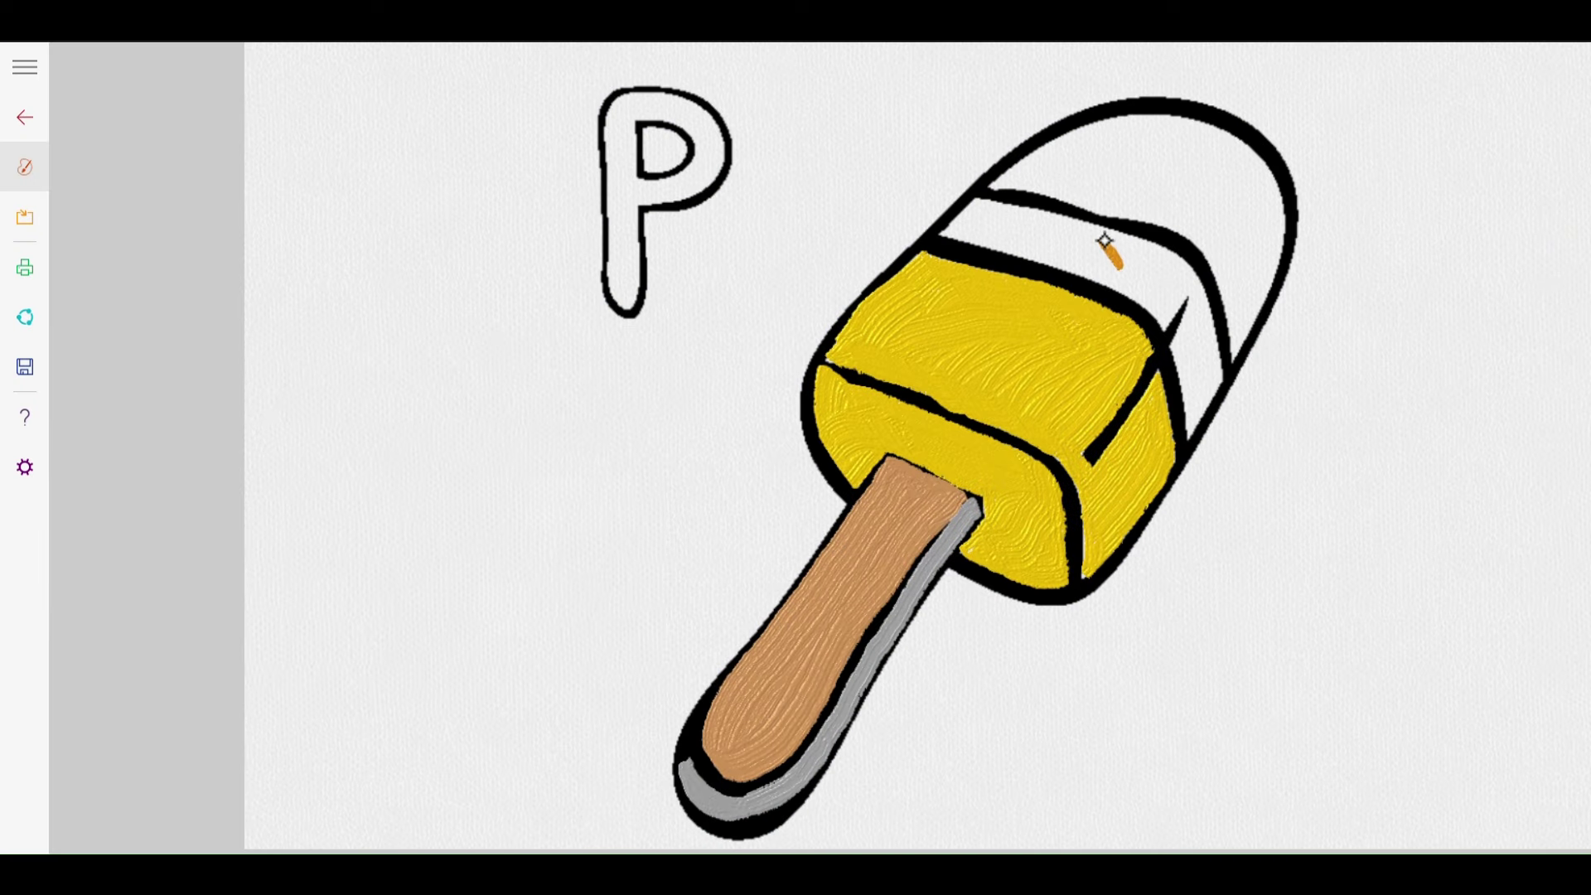
mouse_move(1120, 262)
mouse_down()
mouse_move(978, 199)
mouse_move(1174, 255)
mouse_move(1074, 215)
mouse_up()
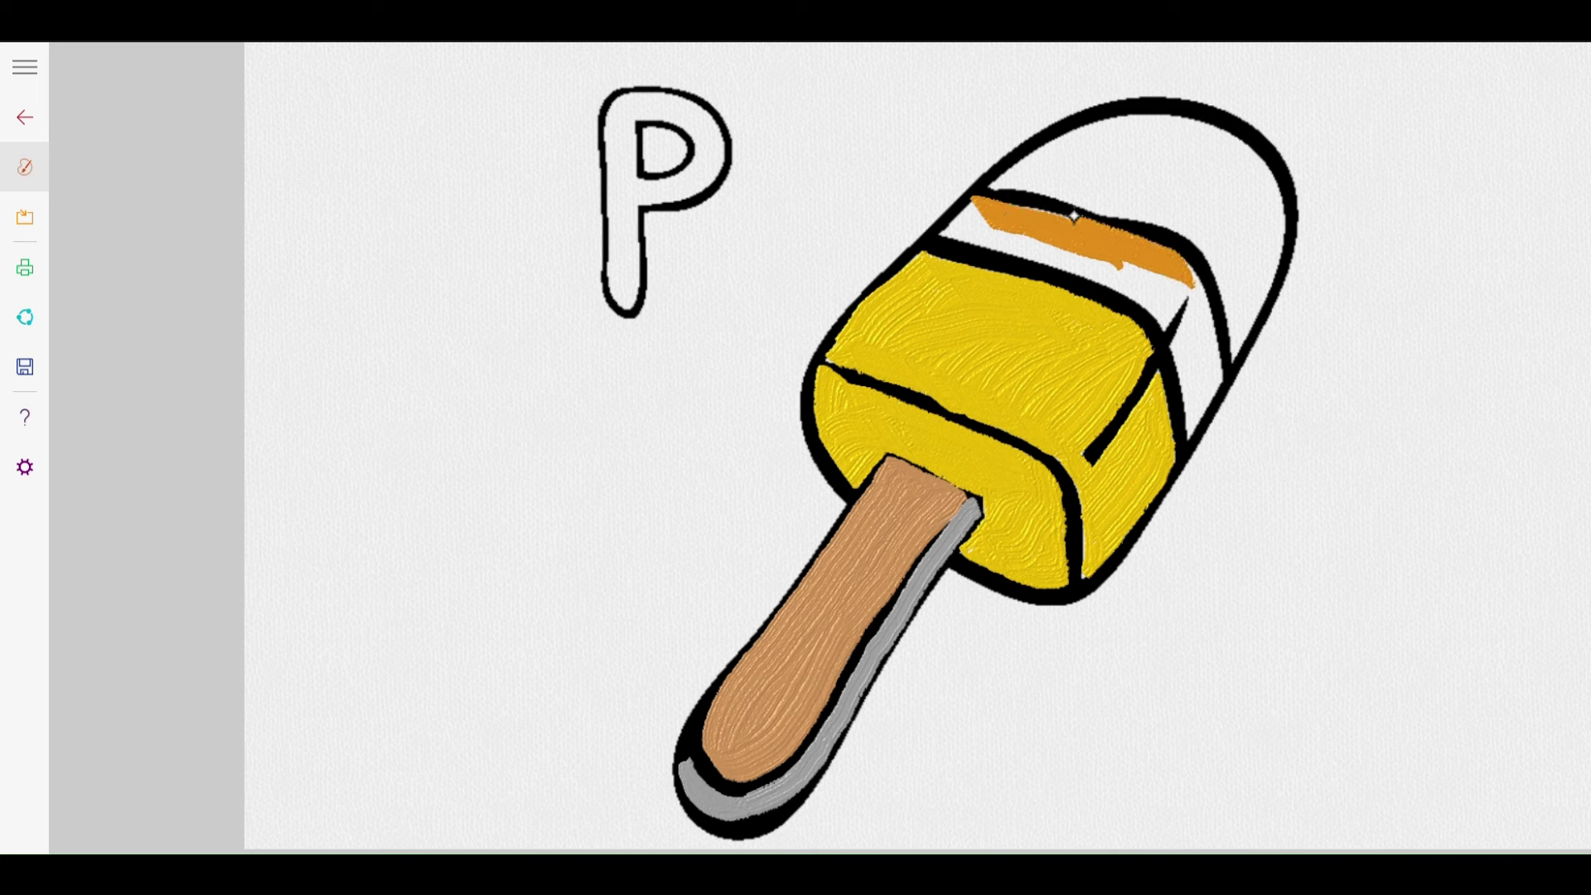
mouse_move(978, 199)
mouse_down()
mouse_move(966, 232)
mouse_move(1144, 263)
mouse_move(1165, 273)
mouse_move(1154, 292)
mouse_up()
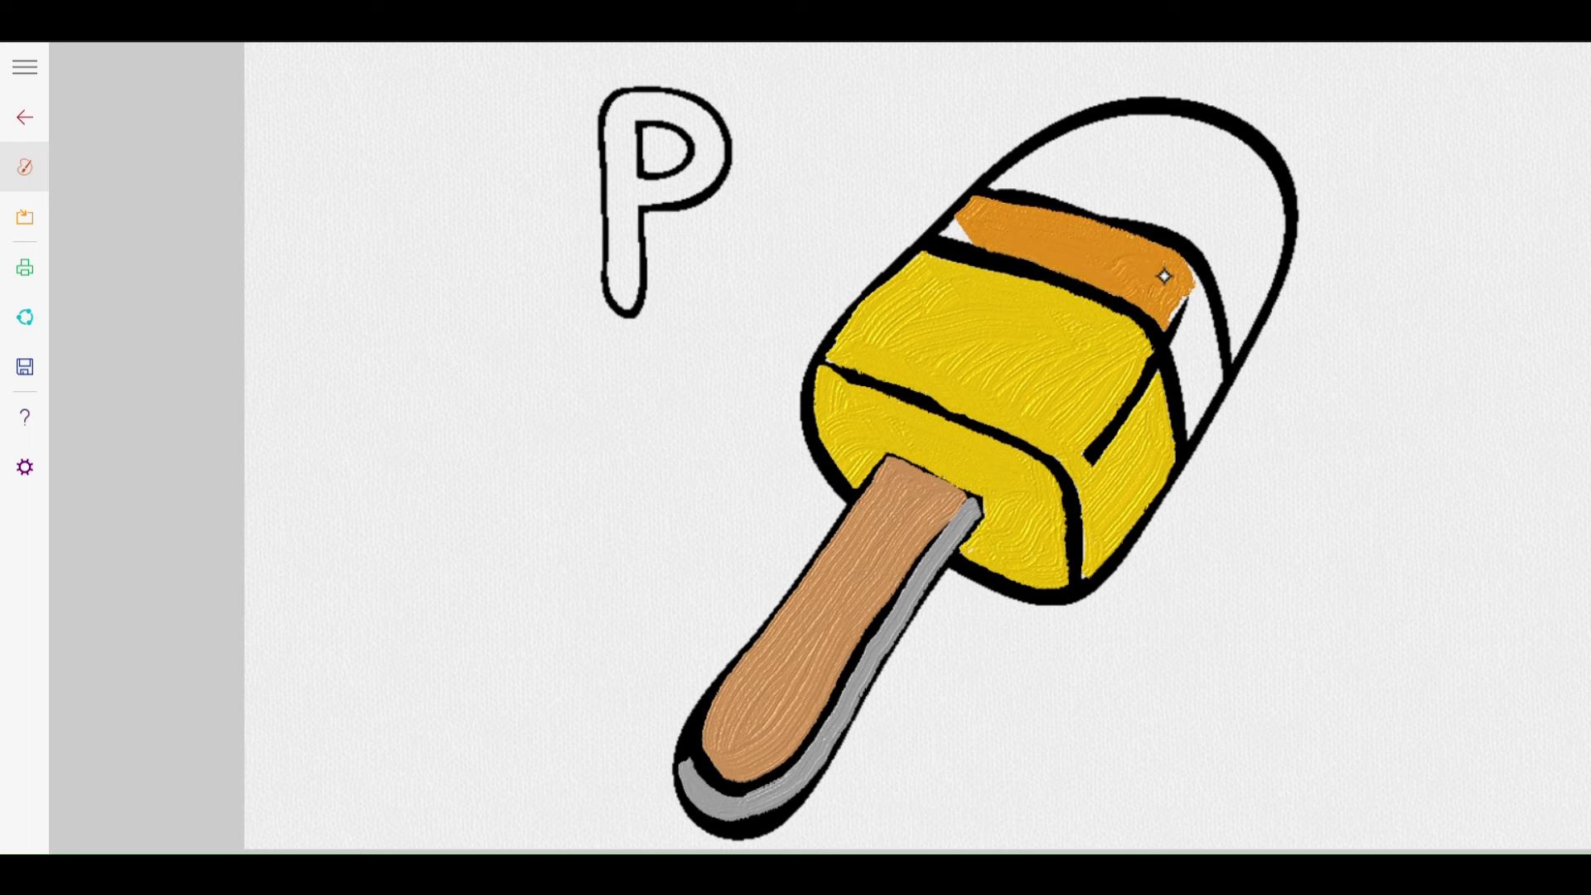
drag(1156, 295, 1187, 263)
drag(1186, 342, 1198, 305)
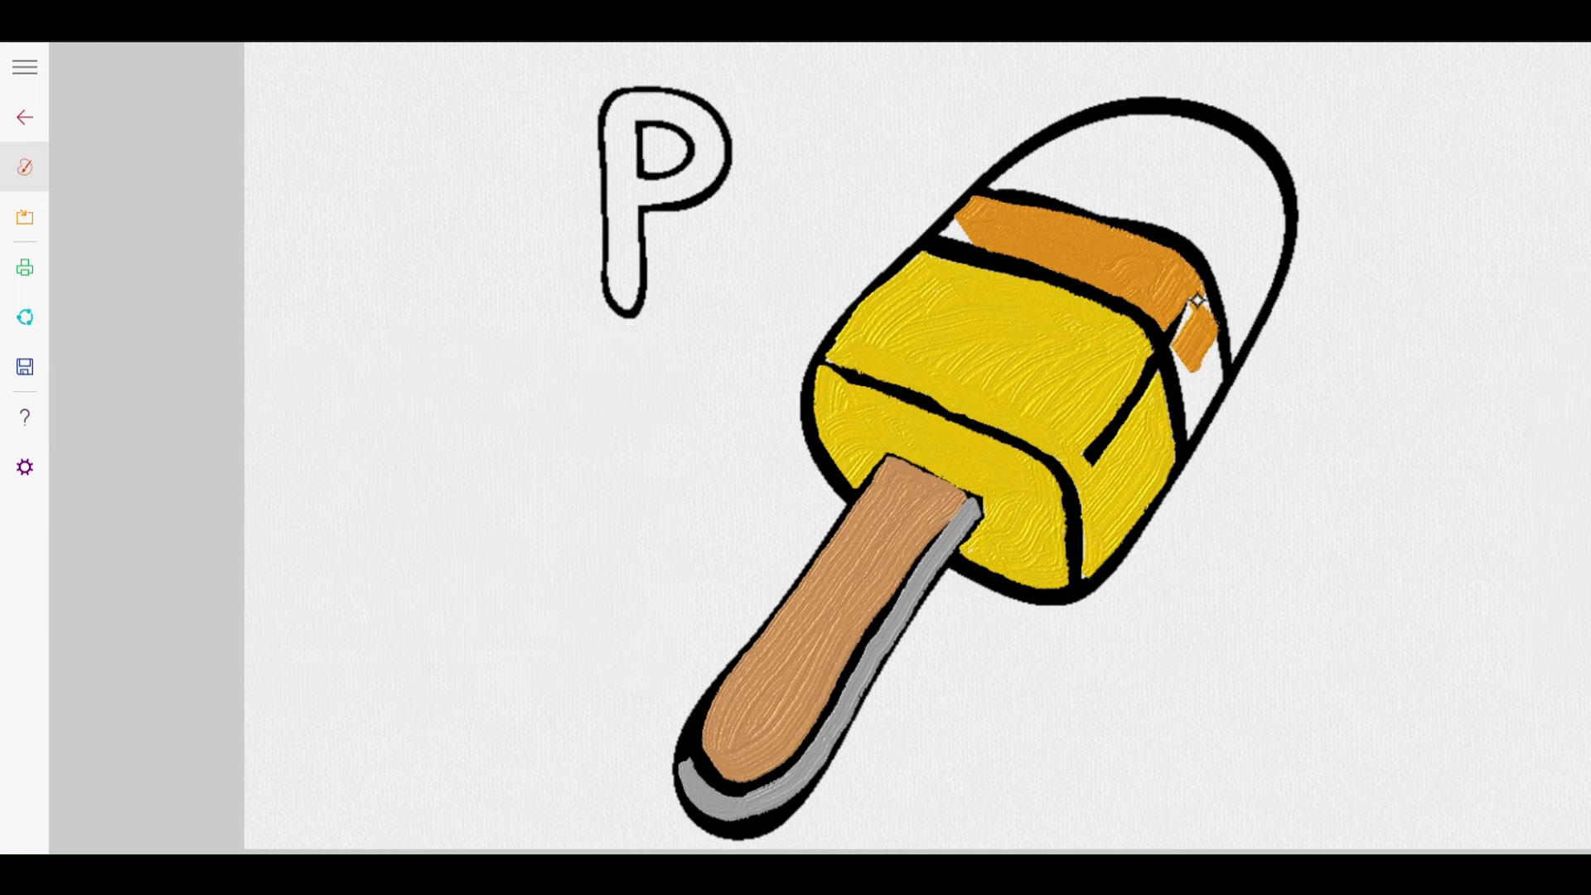
mouse_move(1197, 300)
mouse_down()
mouse_move(1206, 364)
mouse_move(1187, 393)
mouse_up()
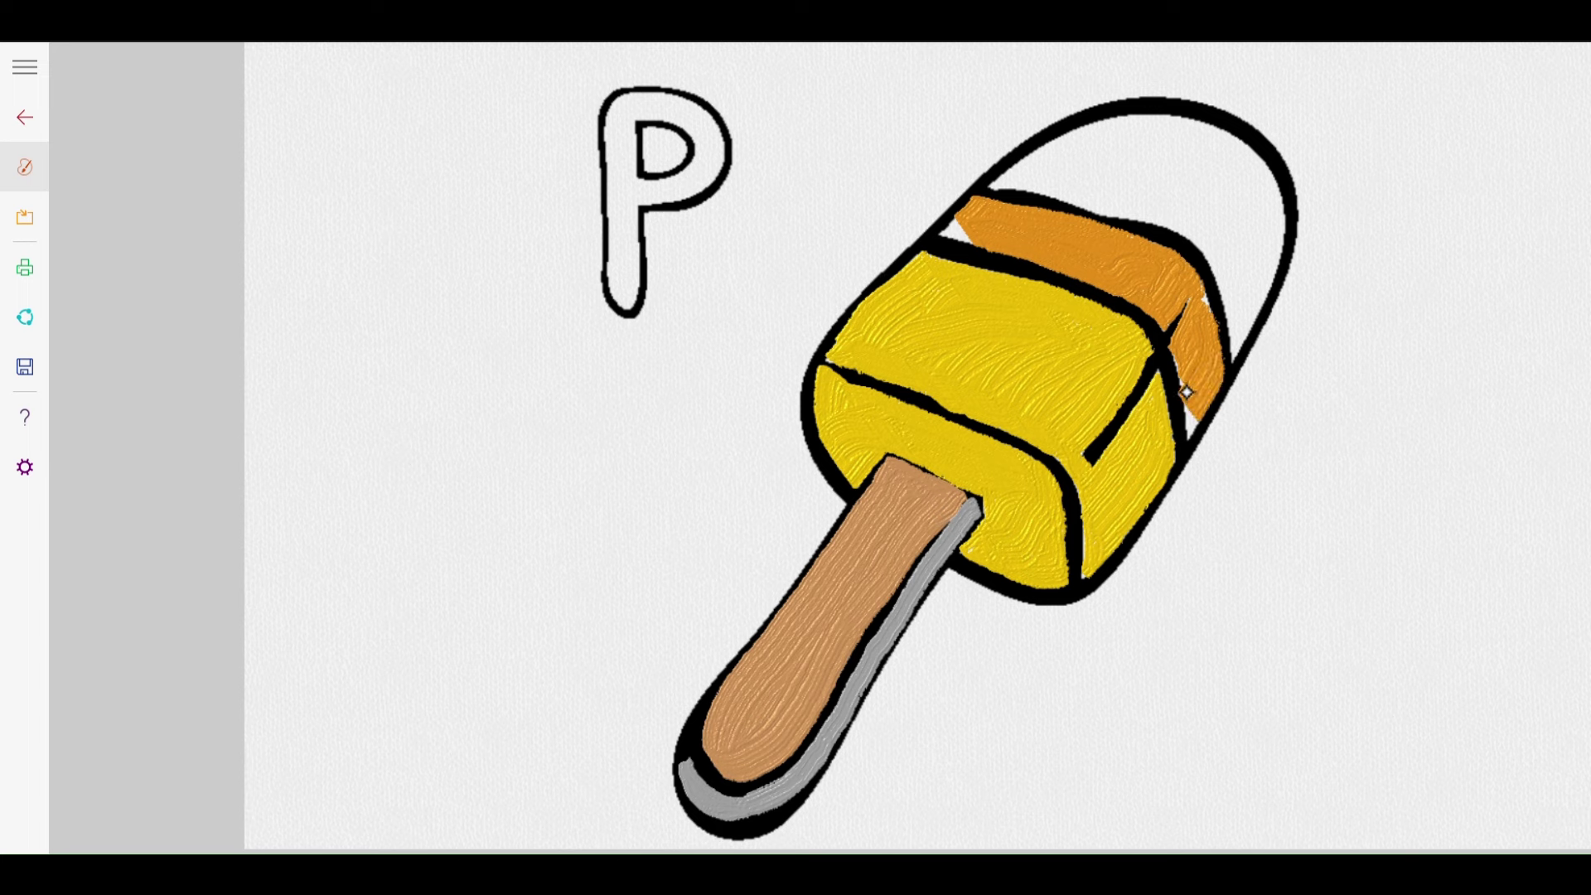
Step: Fill the white gaps at the corners of the middle band with orange using the smallest pointed brush
right_click(1175, 351)
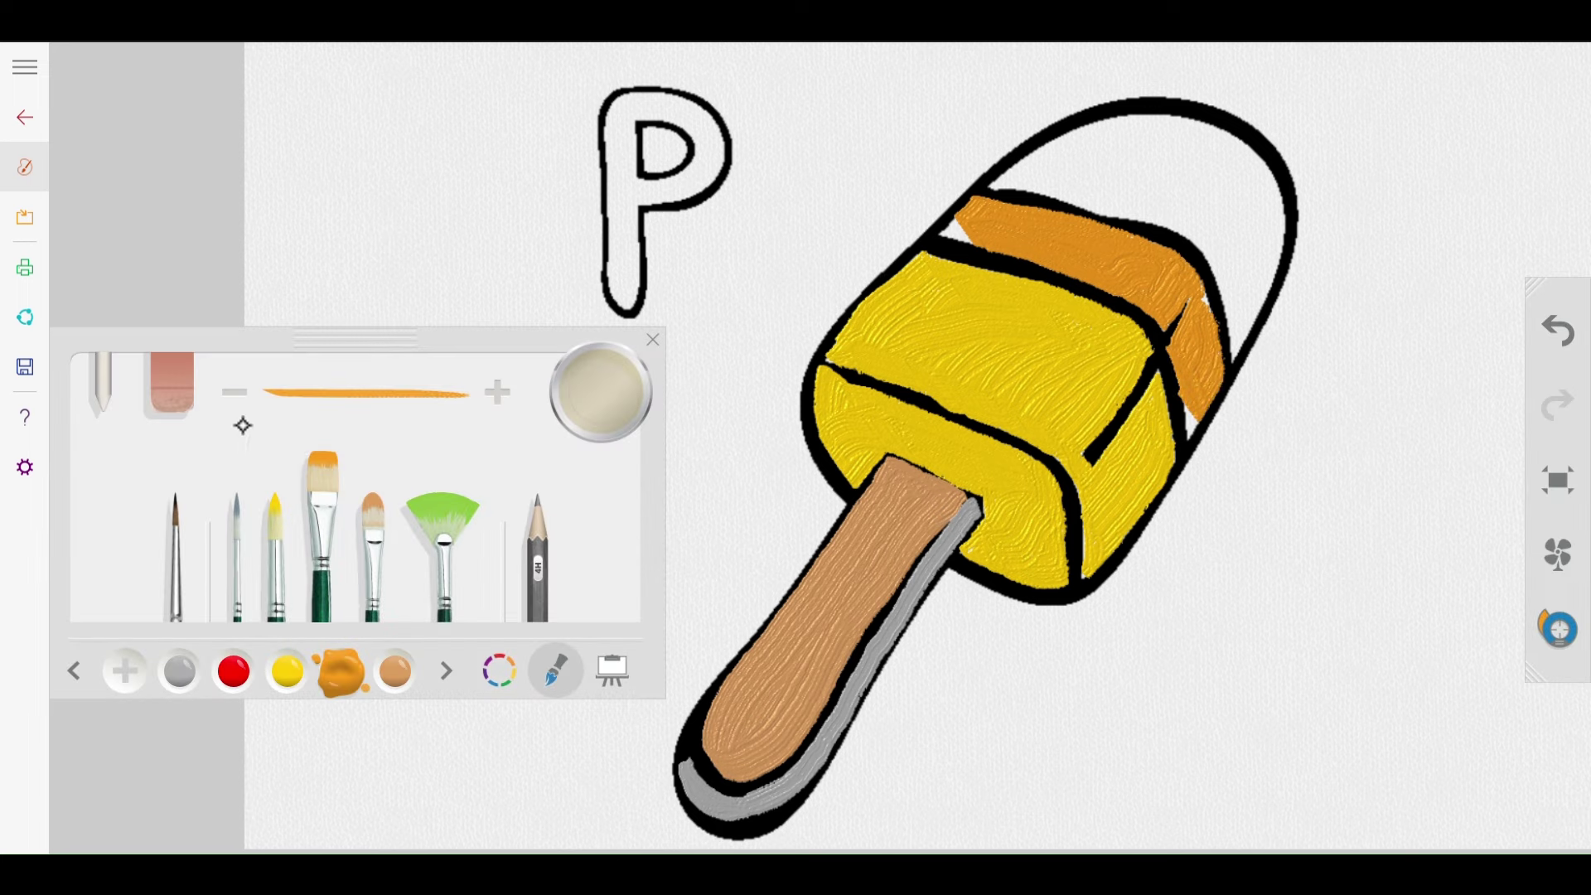
click(313, 667)
click(339, 670)
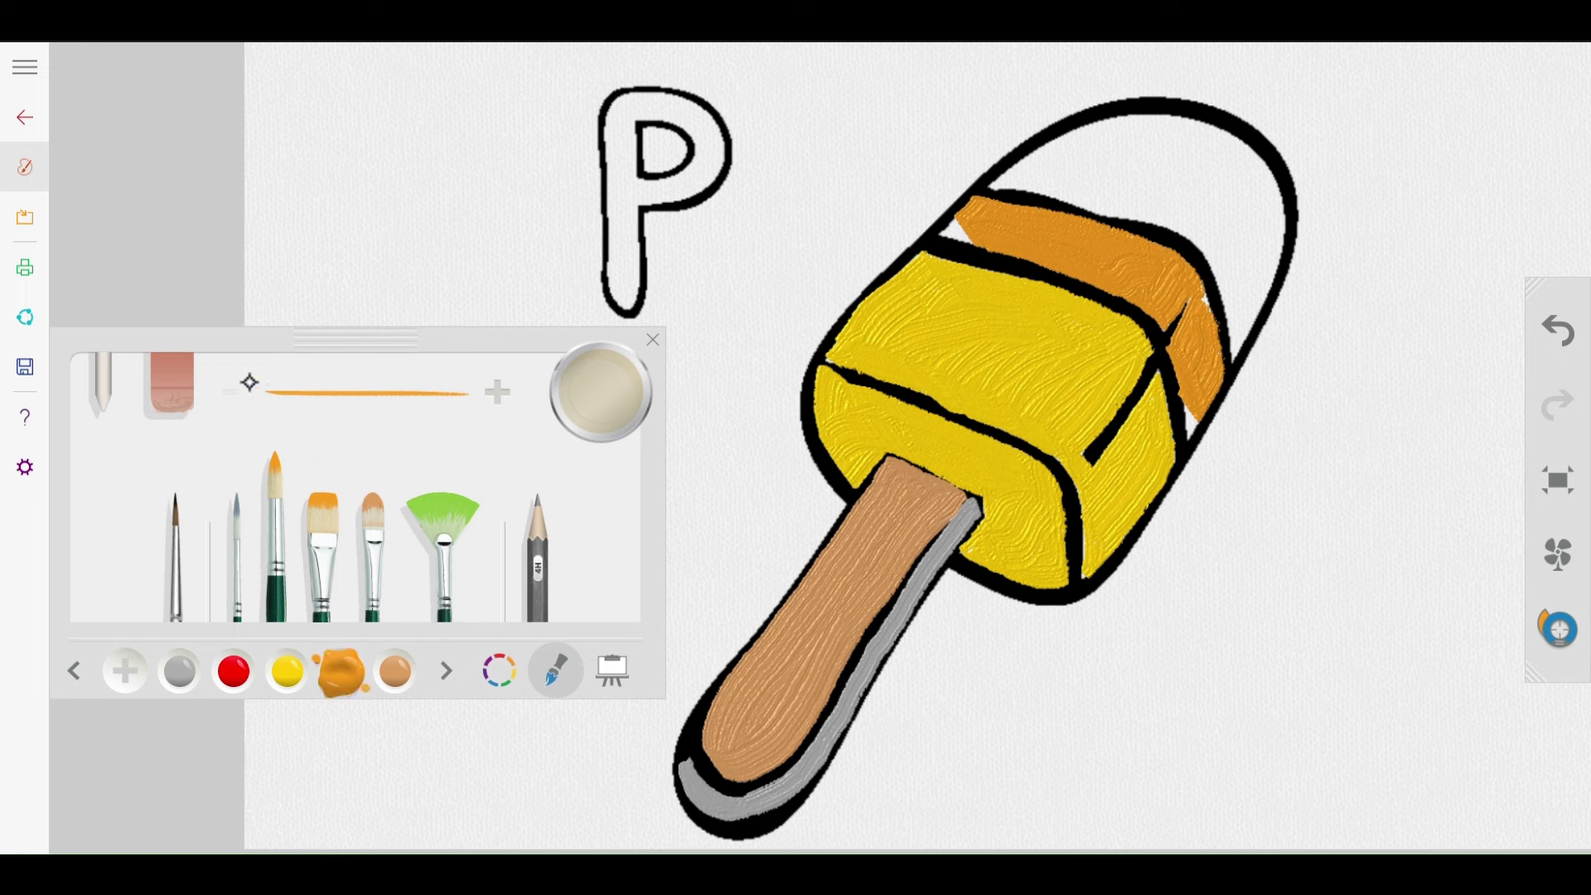
drag(1187, 298, 1209, 307)
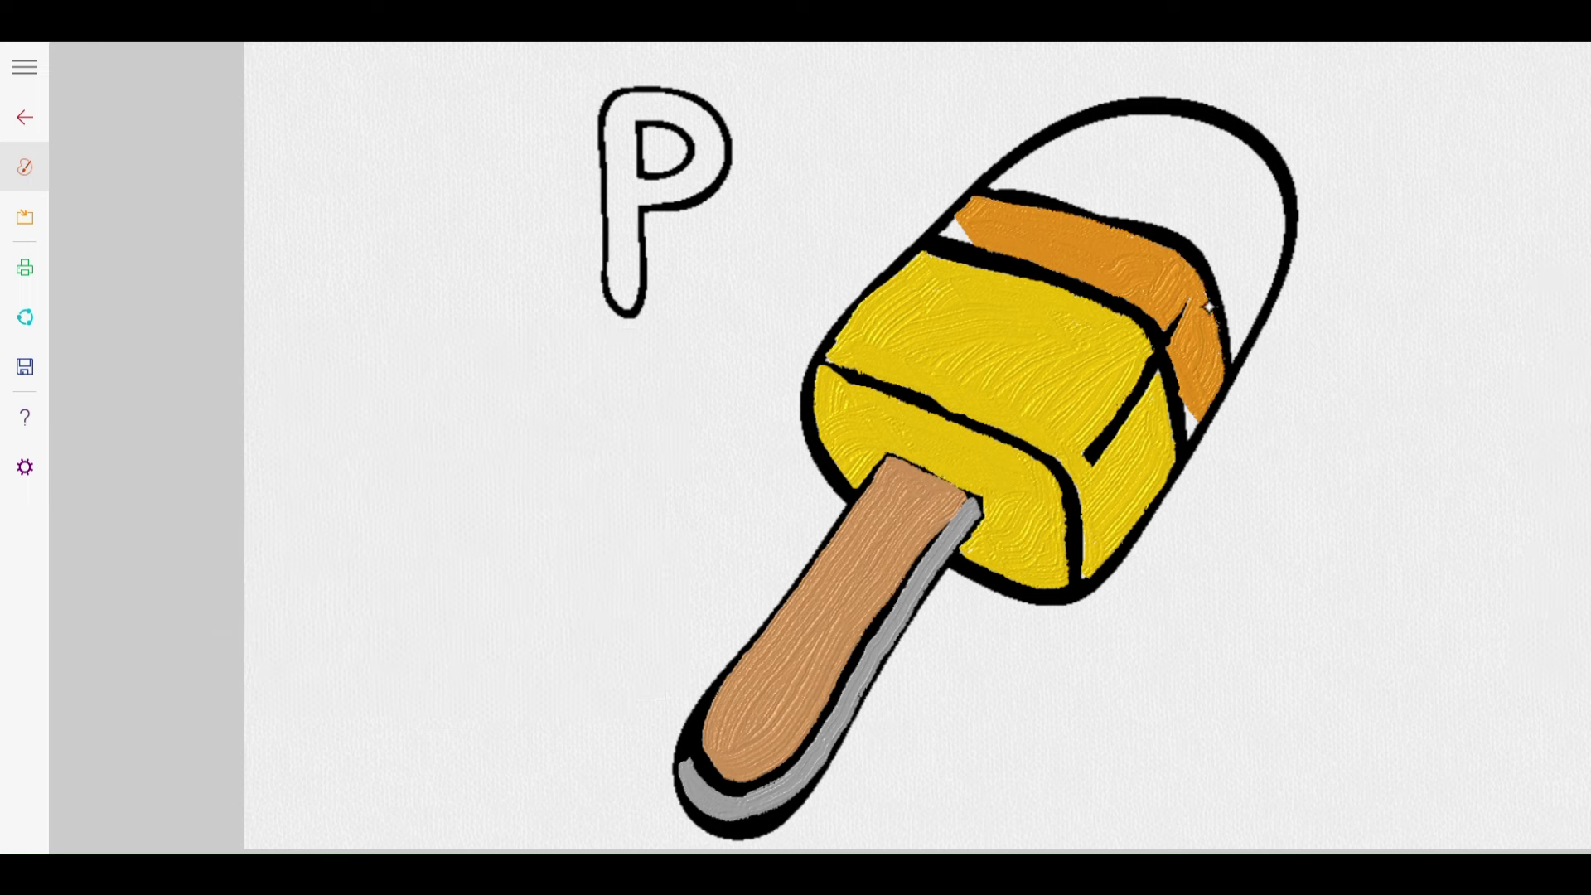
right_click(1191, 414)
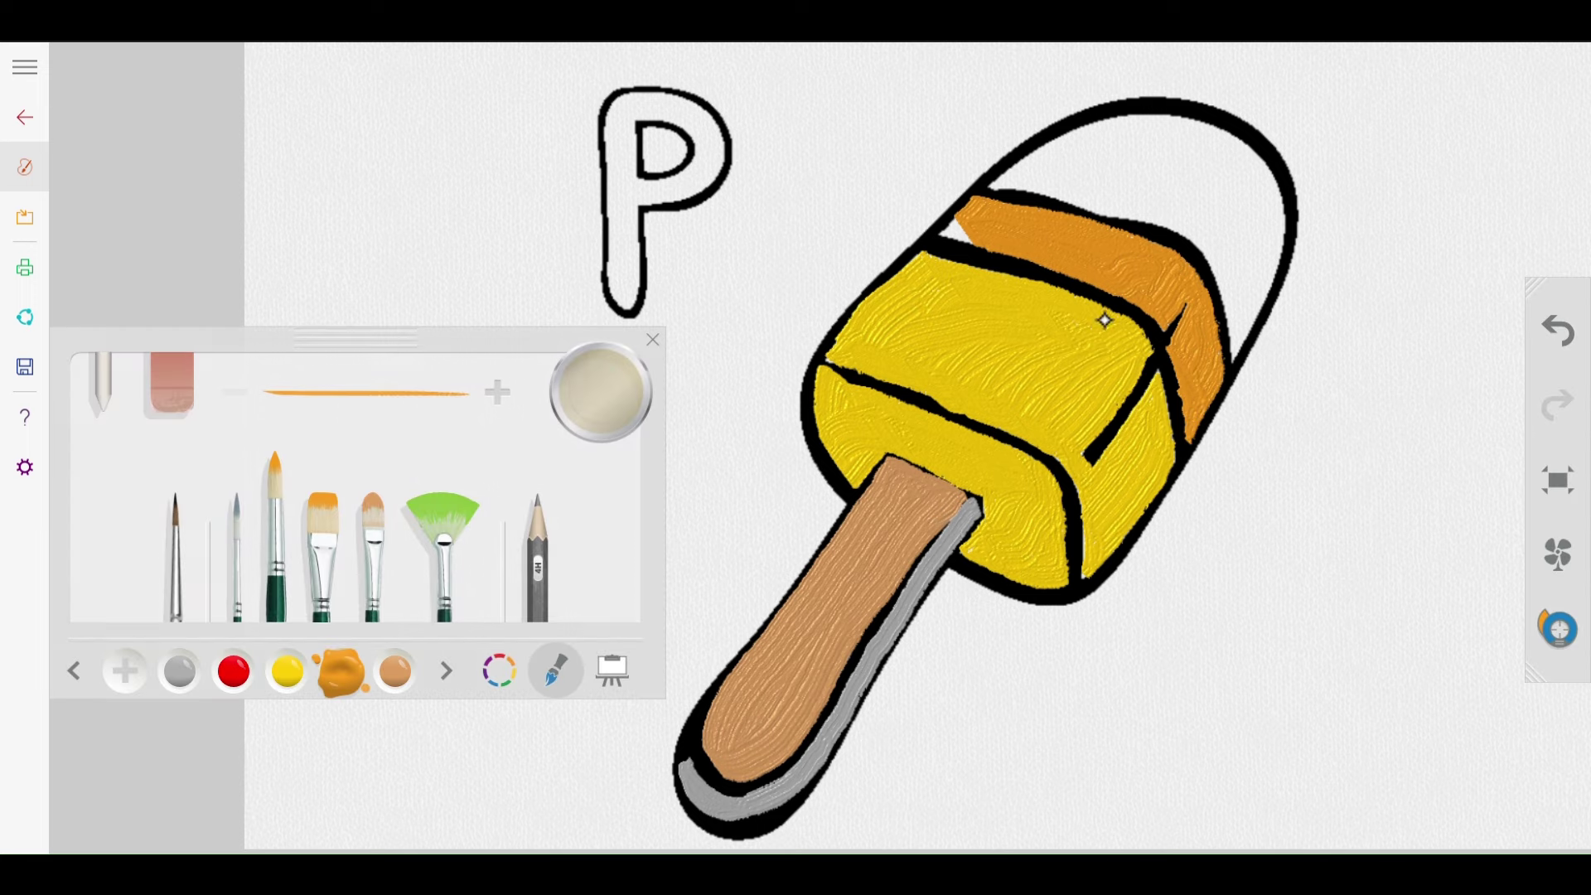
right_click(964, 212)
drag(942, 228, 953, 230)
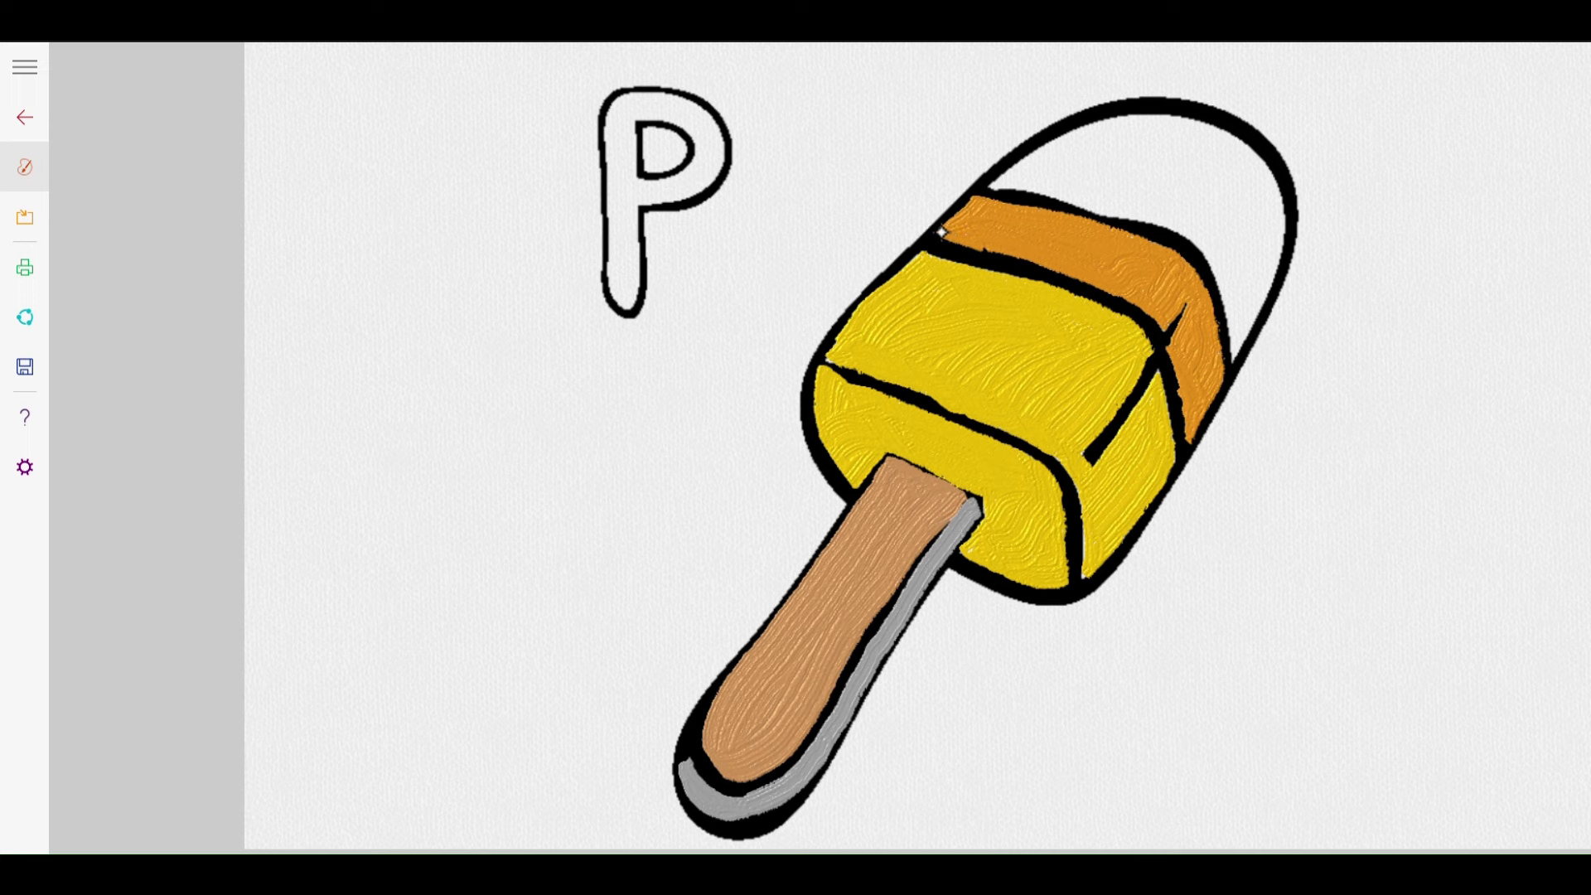
Step: Paint the popsicle's rounded tip red above the orange band with the flat brush
right_click(335, 531)
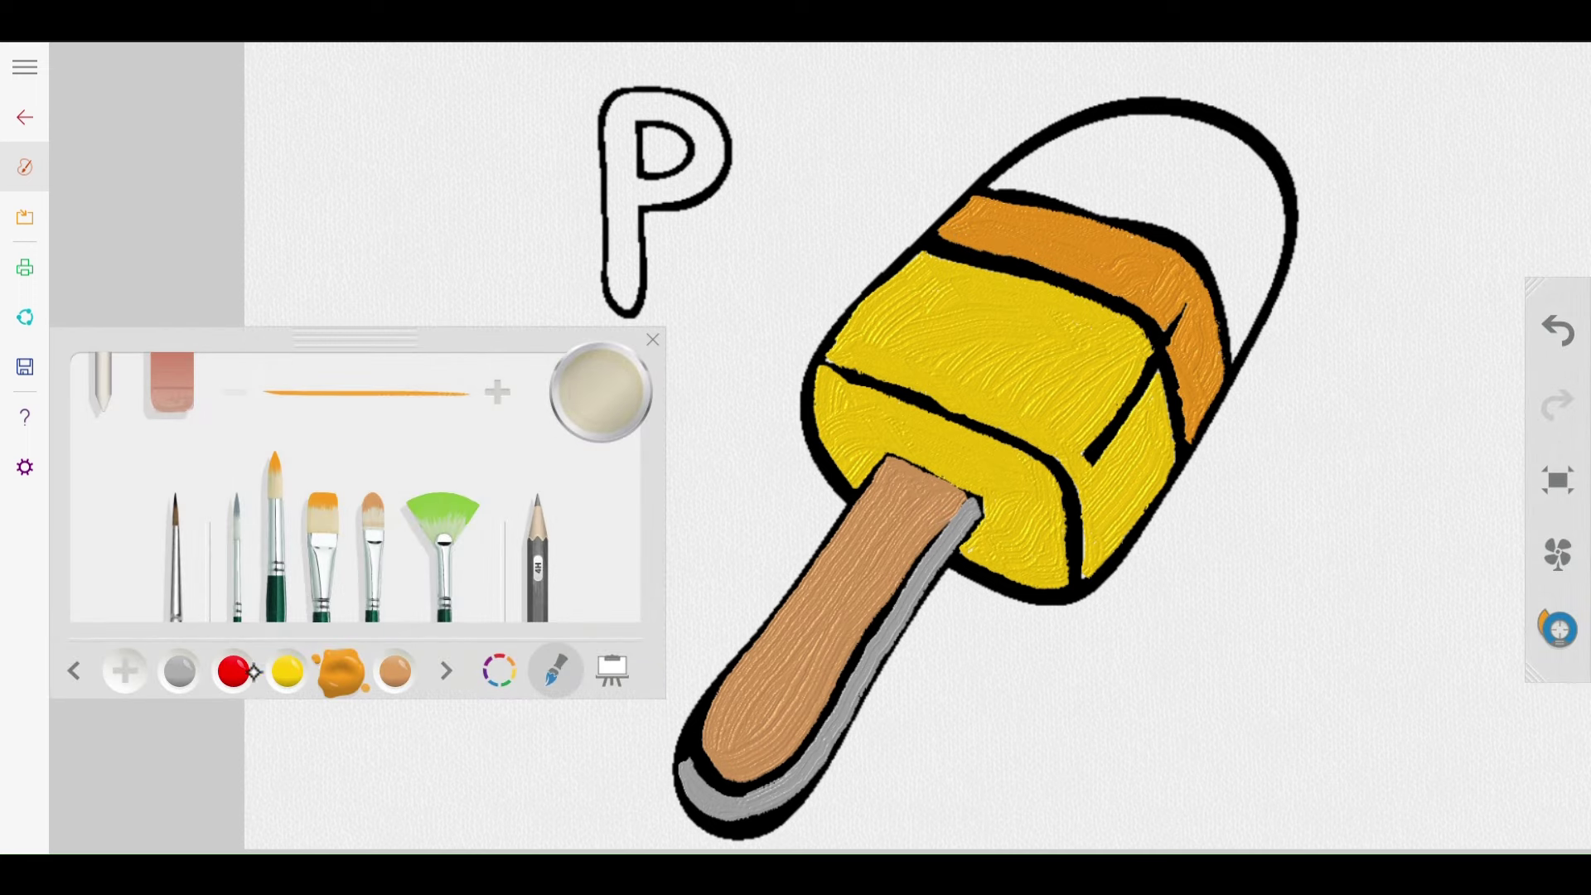
click(232, 672)
click(322, 539)
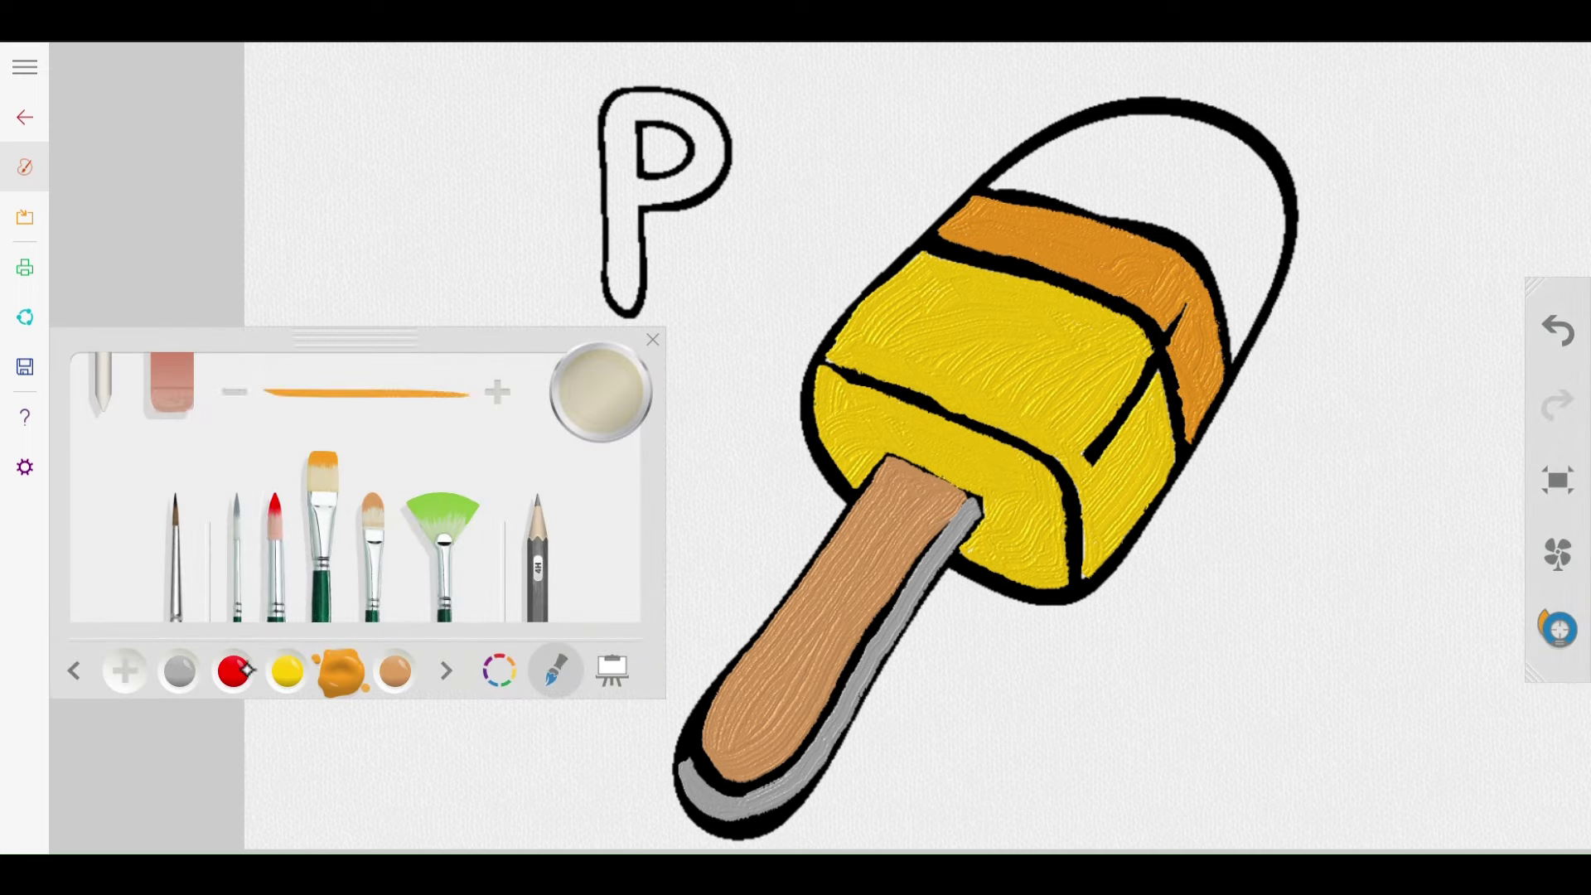
click(232, 672)
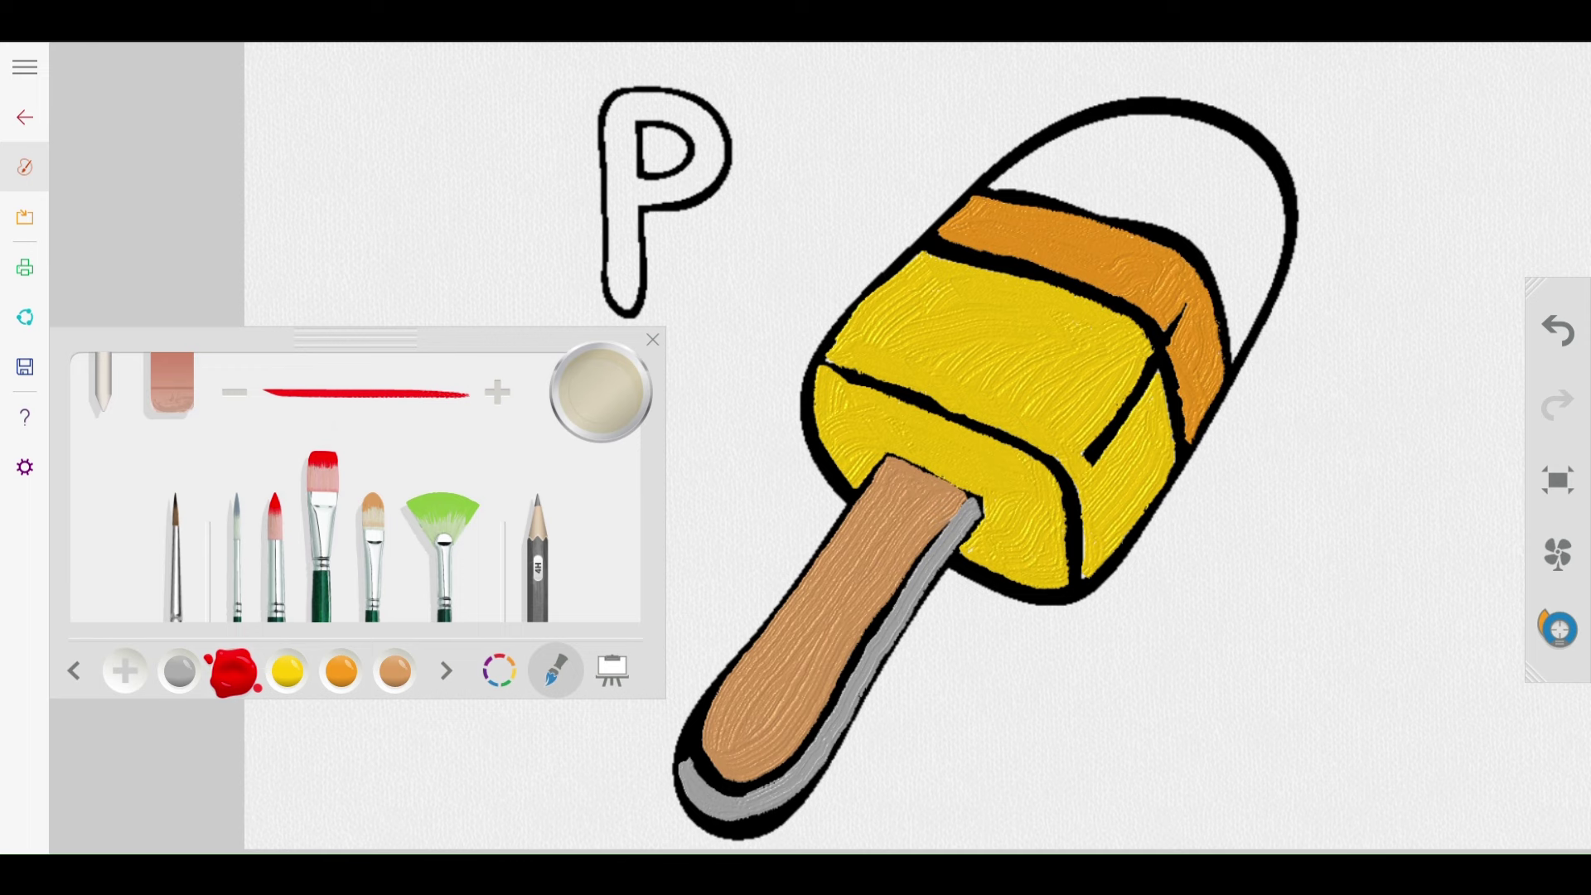
mouse_move(1200, 174)
mouse_down()
mouse_move(1175, 154)
mouse_move(1073, 150)
mouse_move(1046, 170)
mouse_move(1052, 141)
mouse_move(1166, 110)
mouse_move(1259, 154)
mouse_move(1272, 186)
mouse_move(1255, 170)
mouse_up()
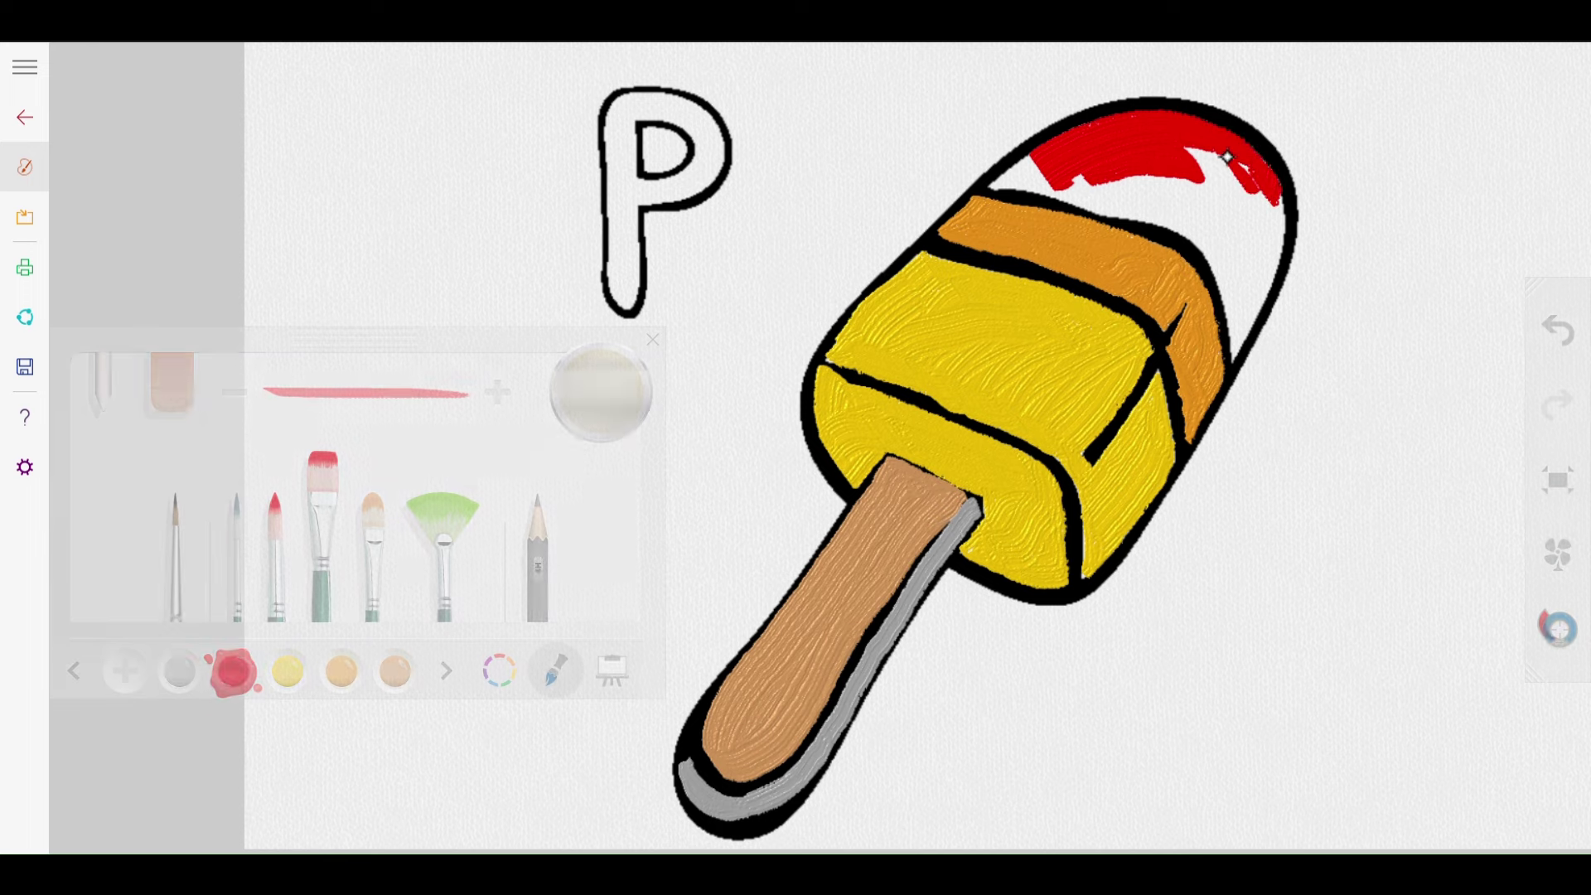
mouse_move(1077, 186)
mouse_down()
mouse_move(1101, 162)
mouse_move(1196, 145)
mouse_move(1263, 203)
mouse_move(1121, 175)
mouse_move(1236, 161)
mouse_move(1261, 202)
mouse_move(1207, 213)
mouse_move(1190, 167)
mouse_move(1219, 199)
mouse_move(1172, 177)
mouse_move(1229, 178)
mouse_move(1243, 145)
mouse_up()
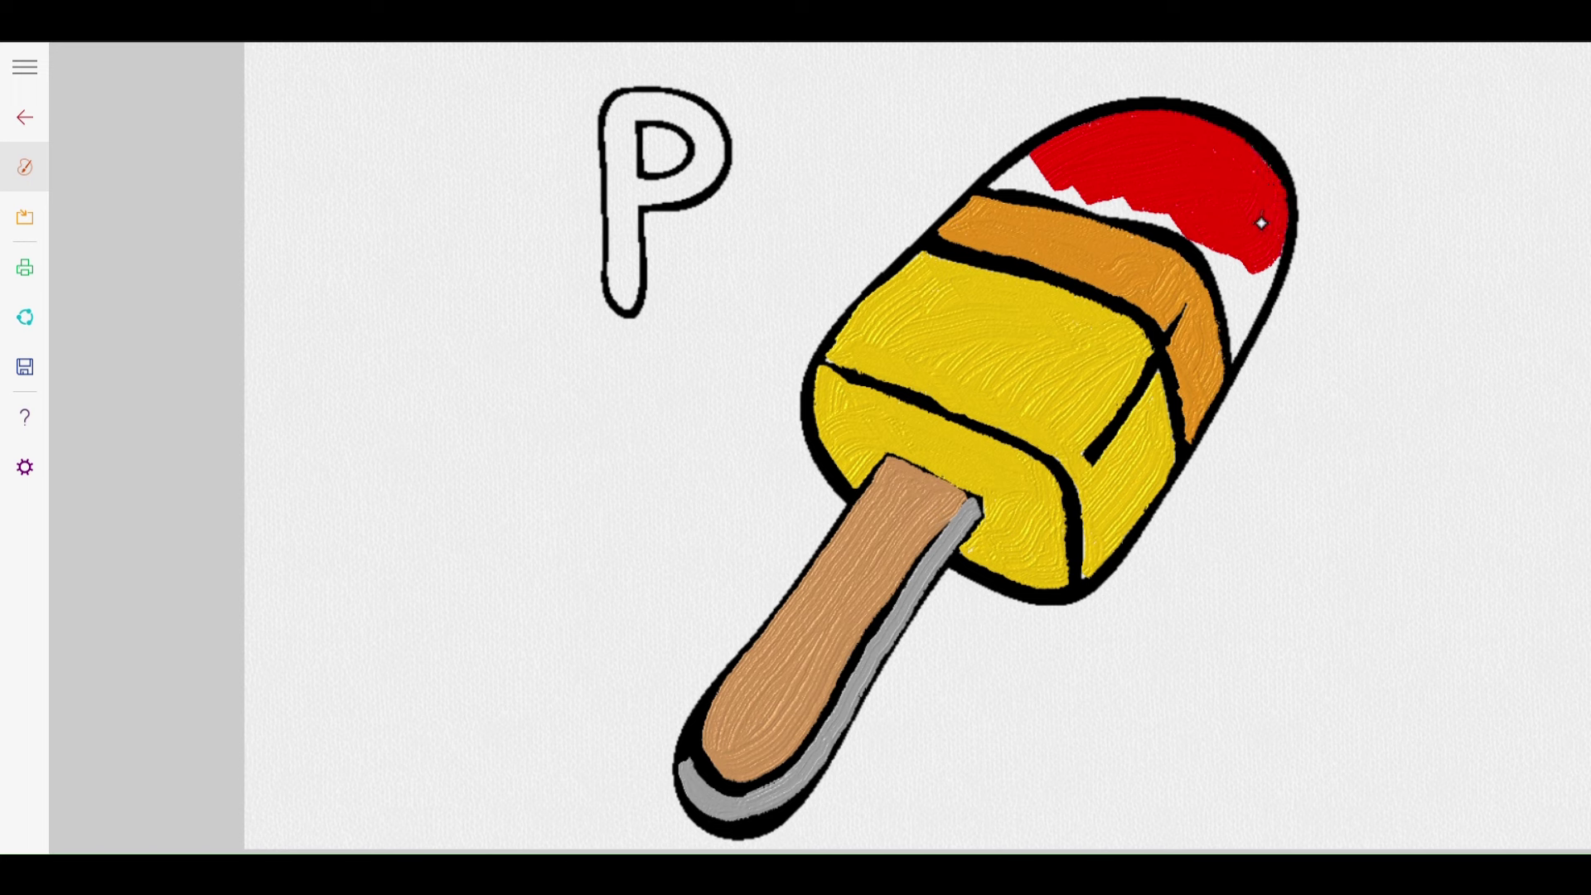
mouse_move(1261, 223)
mouse_down()
mouse_move(1230, 291)
mouse_move(1222, 257)
mouse_up()
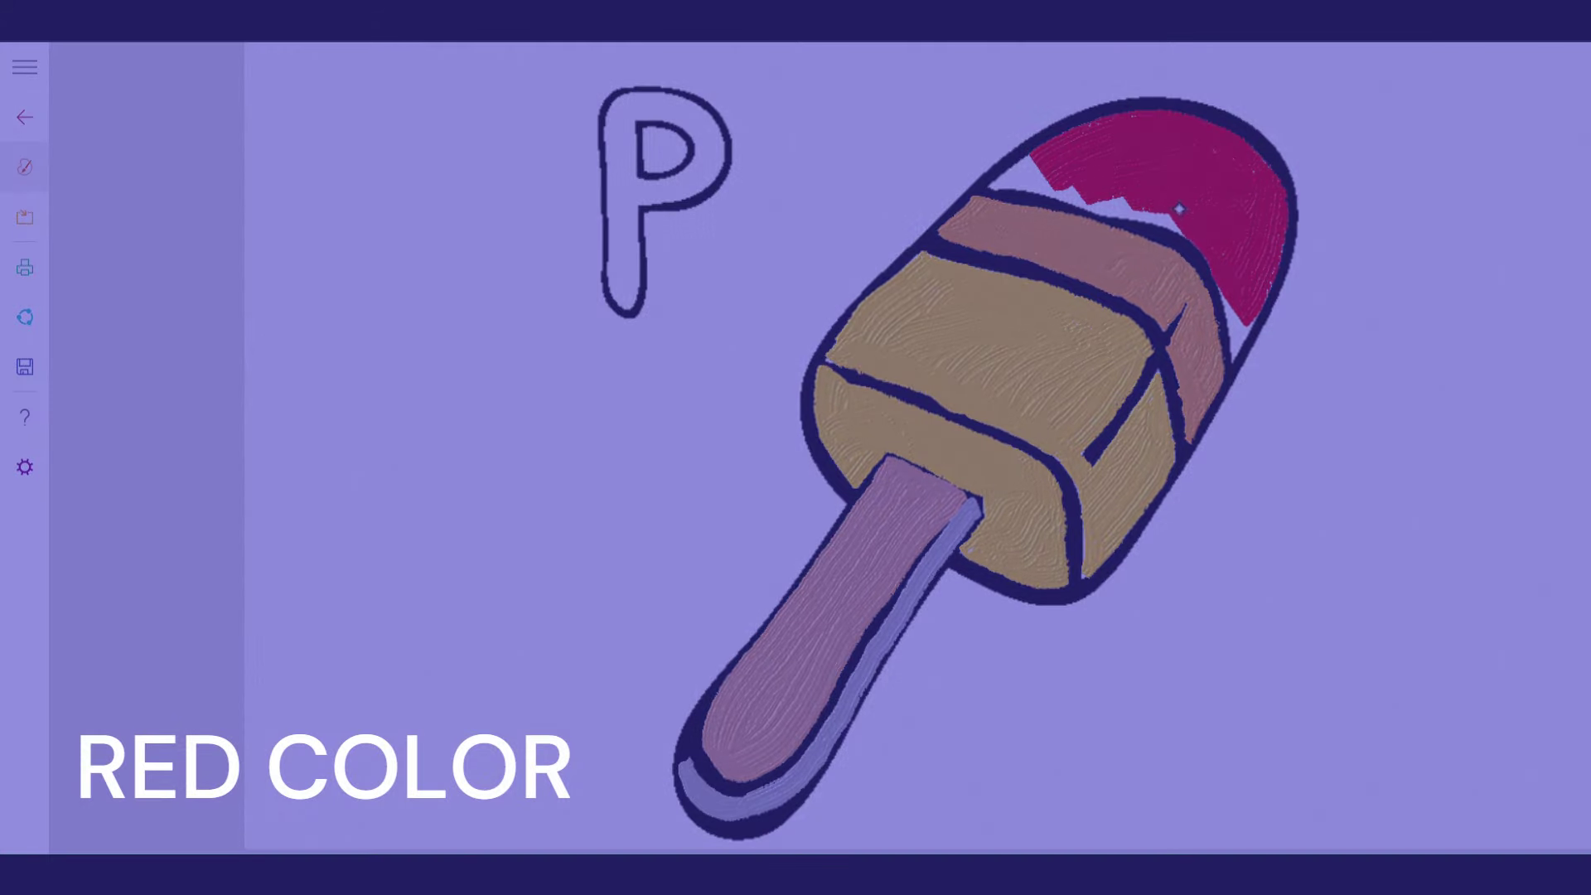
mouse_move(1130, 179)
mouse_down()
mouse_move(1063, 172)
mouse_move(1172, 203)
mouse_move(1092, 181)
mouse_up()
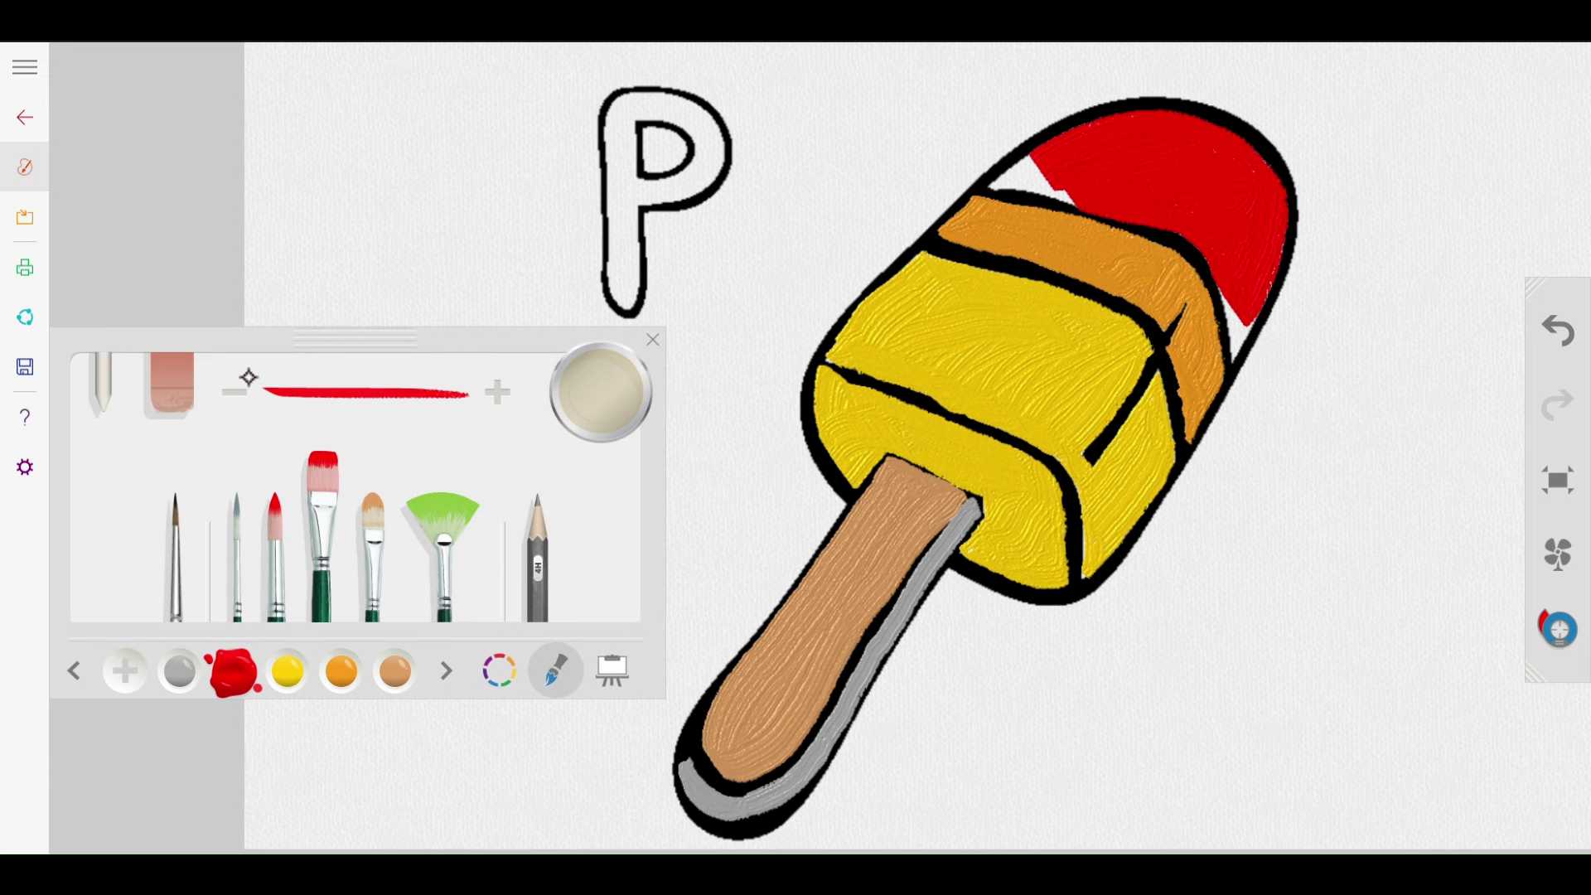
Step: Fill the white gaps along the edges and lower corners of the popsicle's tip with red using the pointed brush
click(277, 538)
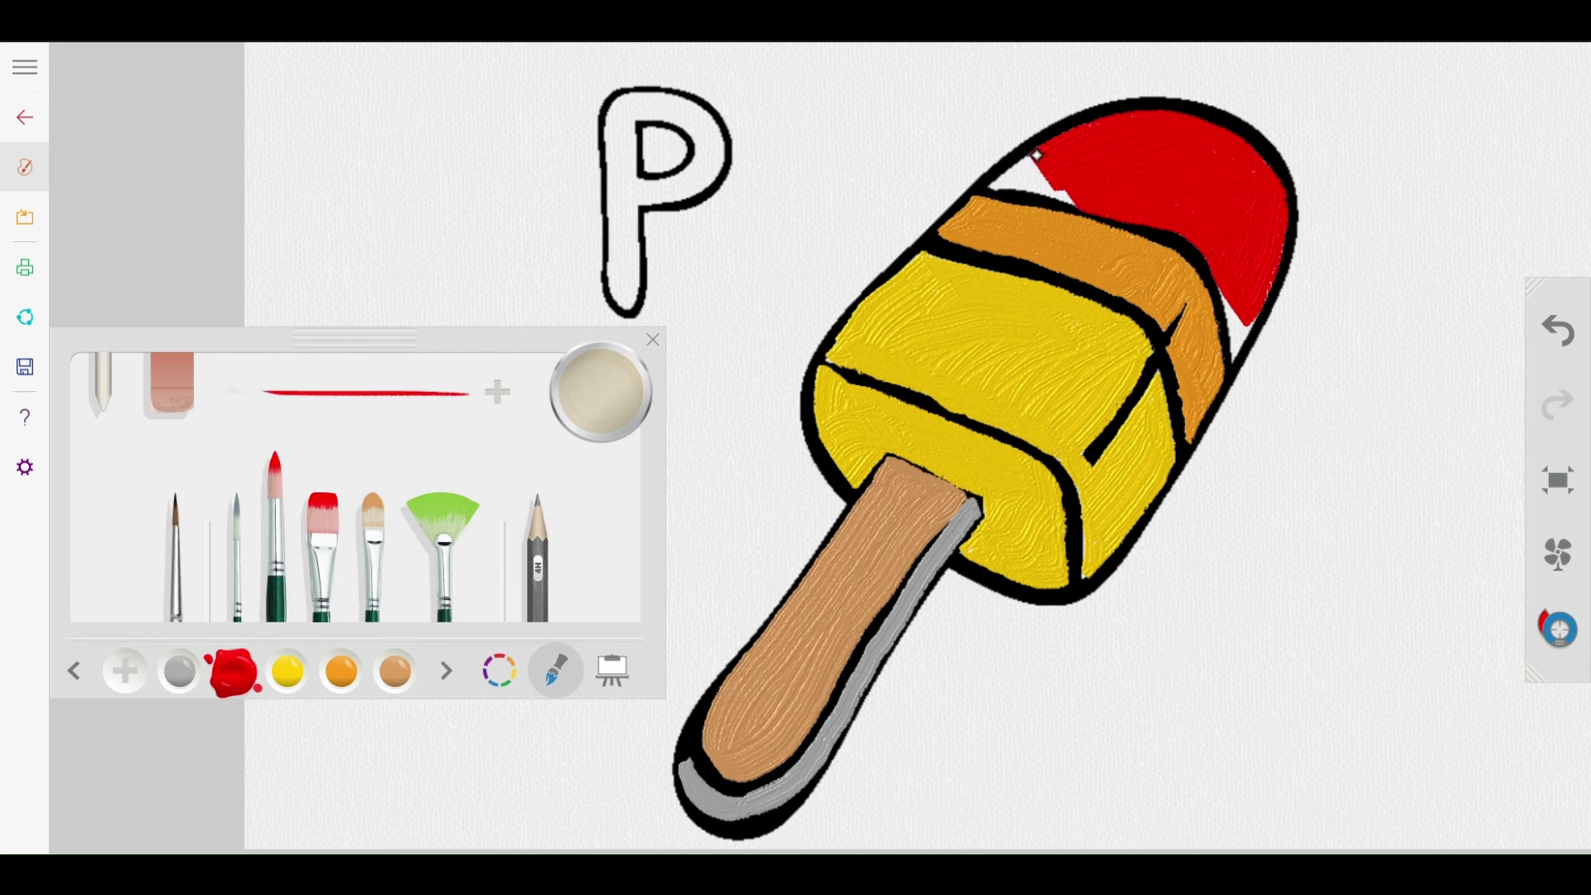
mouse_move(1037, 155)
mouse_down()
mouse_move(991, 182)
mouse_move(1080, 205)
mouse_move(1004, 182)
mouse_move(1038, 161)
mouse_move(1022, 183)
mouse_move(1043, 169)
mouse_move(1056, 195)
mouse_move(987, 185)
mouse_move(1059, 186)
mouse_up()
drag(1215, 280, 1227, 284)
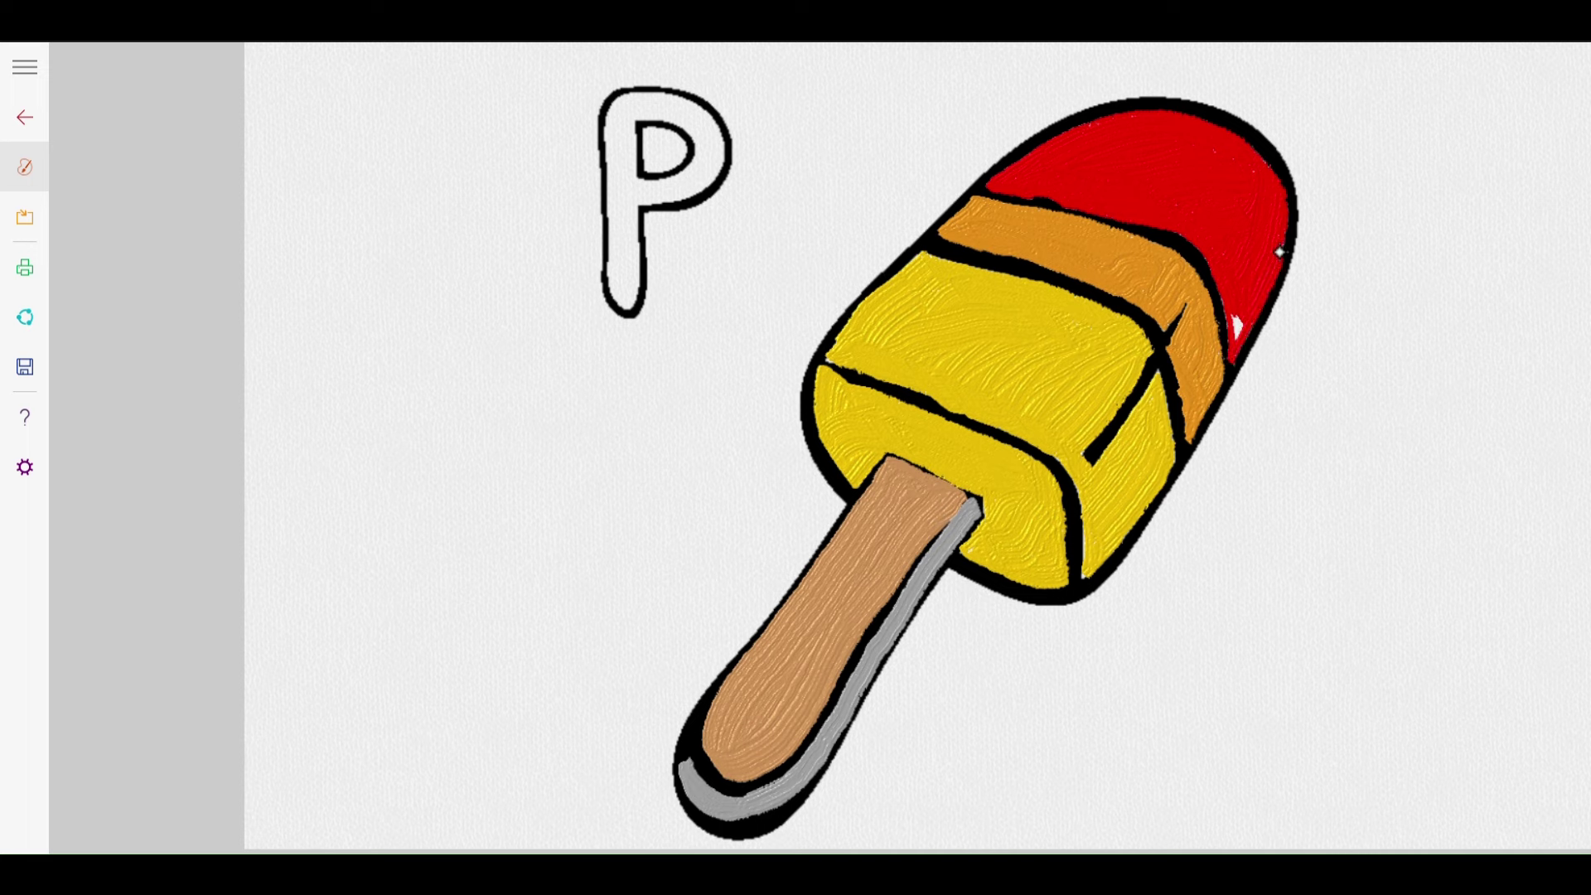
drag(1279, 252, 1281, 242)
drag(1238, 320, 1238, 323)
drag(1217, 254, 1246, 232)
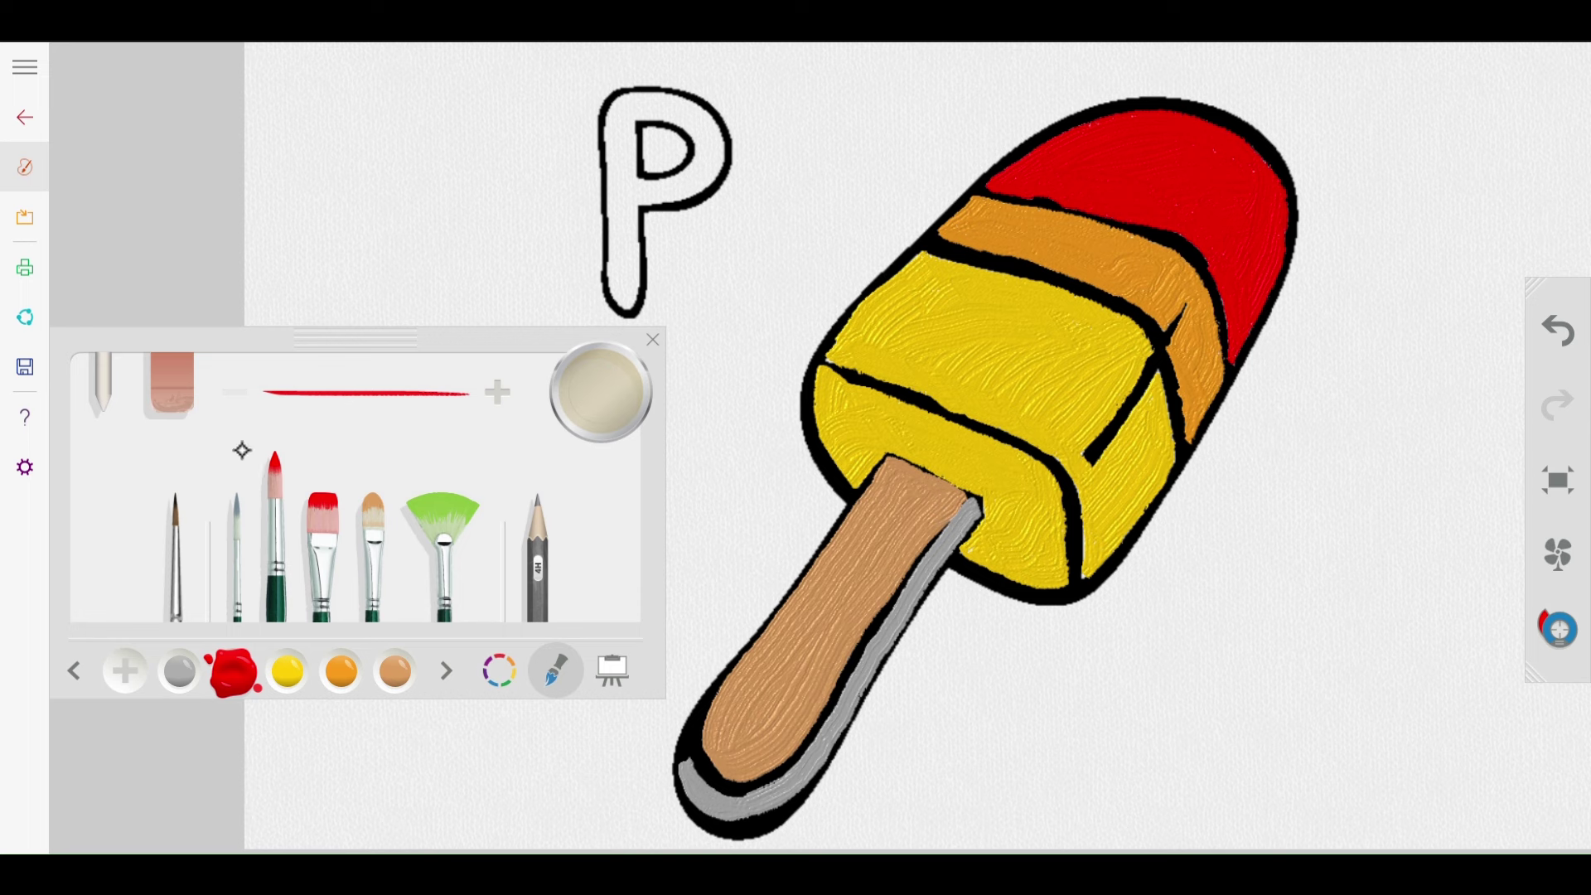
Step: Paint the stem and bowl of the letter P yellow with the flat brush, keeping its inner hole white
click(329, 552)
click(288, 671)
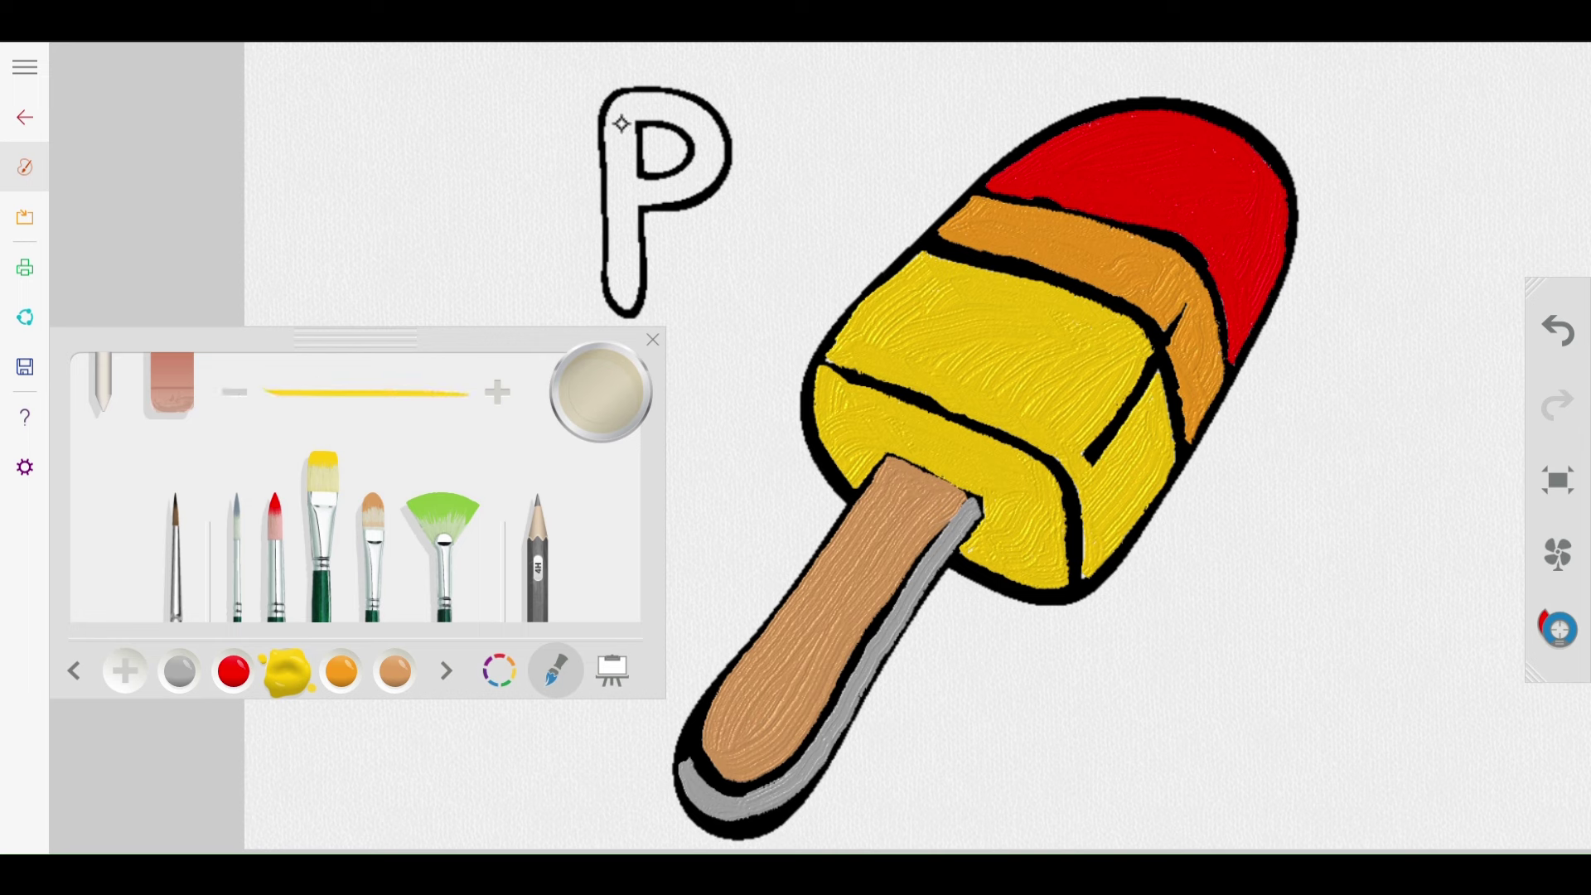
mouse_move(621, 124)
mouse_down()
mouse_move(614, 290)
mouse_move(623, 183)
mouse_move(621, 295)
mouse_up()
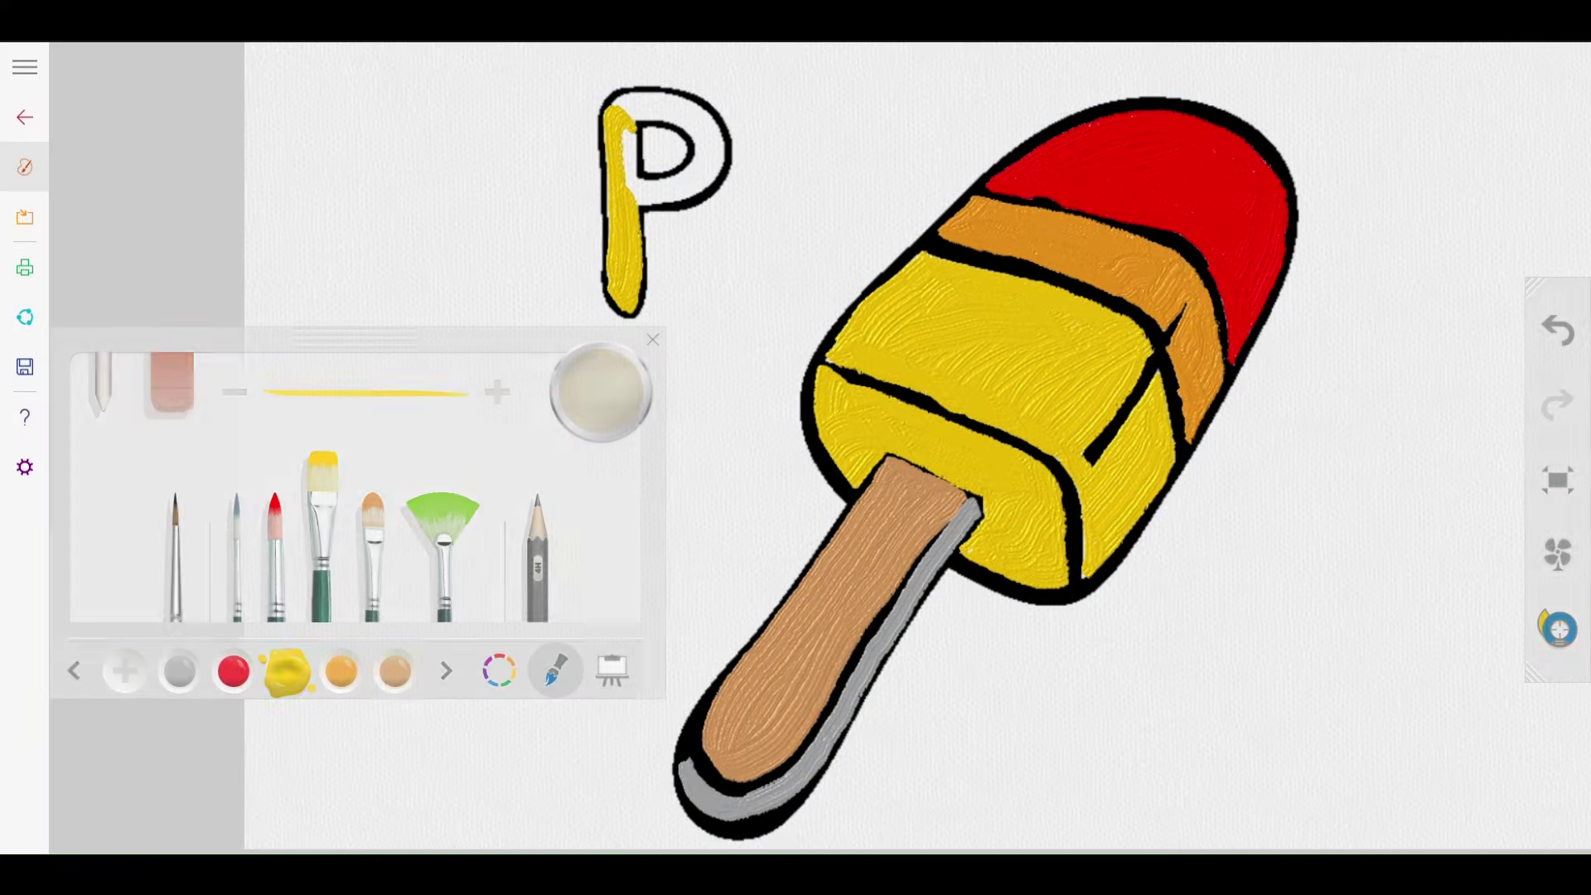
mouse_move(618, 191)
mouse_down()
mouse_move(620, 118)
mouse_move(627, 207)
mouse_move(612, 106)
mouse_move(634, 86)
mouse_move(697, 111)
mouse_move(619, 103)
mouse_move(660, 98)
mouse_move(697, 131)
mouse_move(703, 108)
mouse_move(679, 116)
mouse_move(702, 150)
mouse_move(685, 174)
mouse_move(620, 191)
mouse_move(684, 168)
mouse_move(706, 116)
mouse_move(694, 171)
mouse_move(712, 128)
mouse_move(701, 169)
mouse_move(637, 189)
mouse_up()
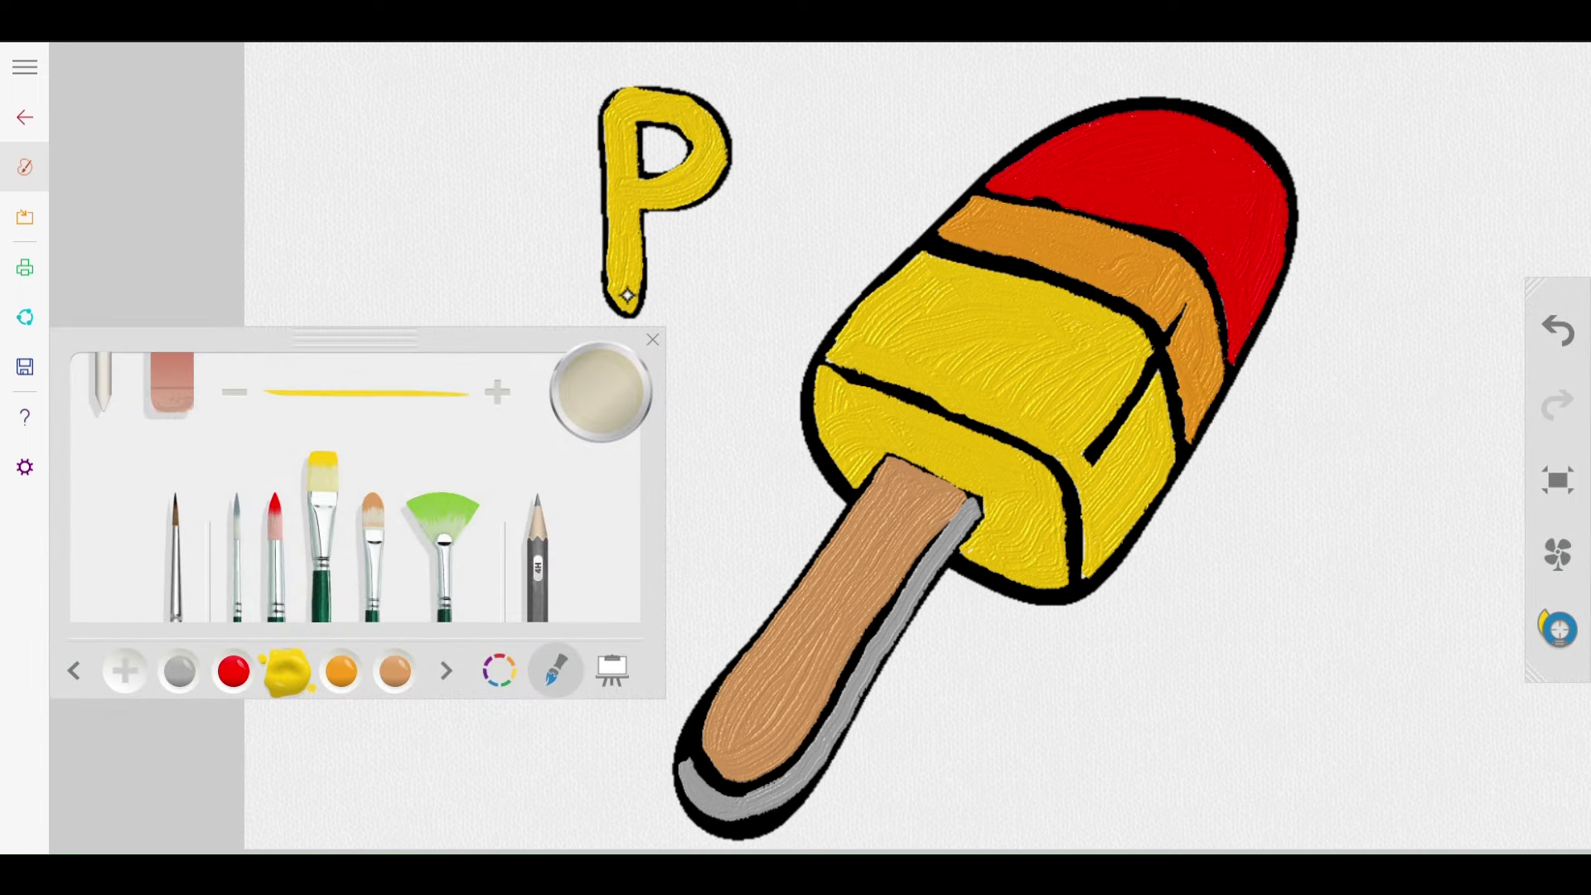